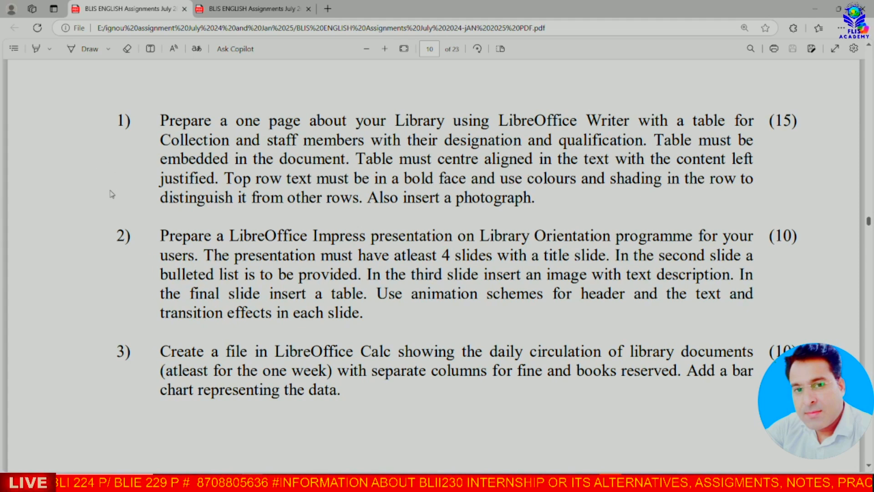
Step: Turn on the Draw pen and tick item 2) on assignment page 10
click(91, 50)
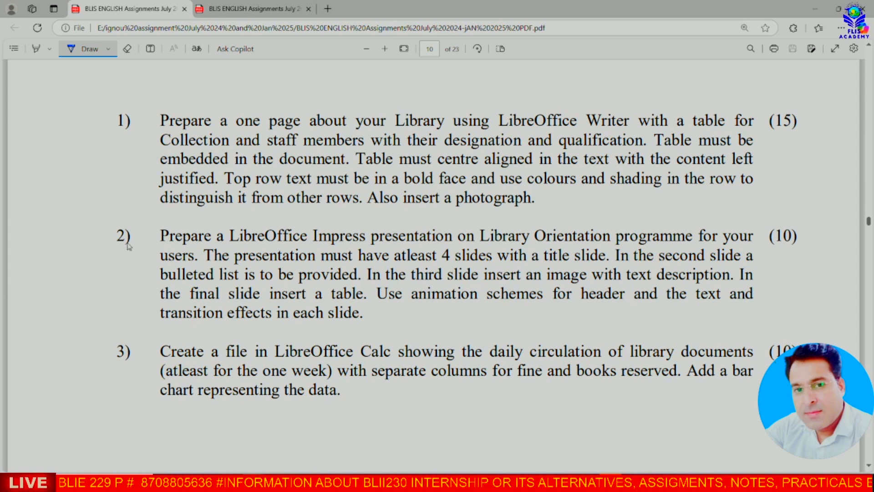
drag(108, 238, 136, 232)
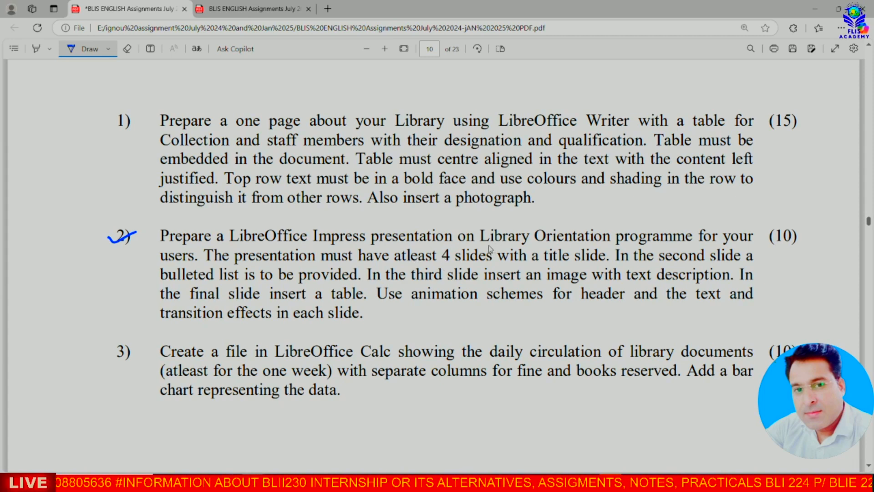
Step: Underline 'Library Orientation' in item 2) with blue ink
drag(486, 245, 618, 244)
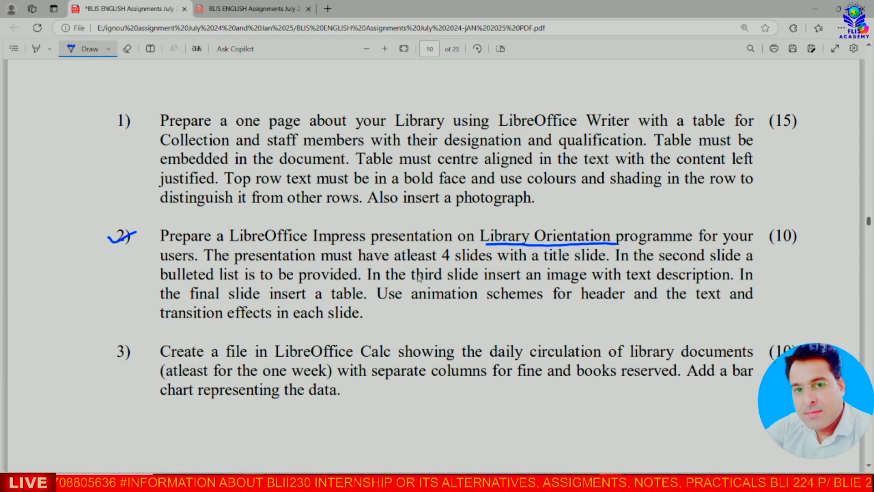
Step: Underline 'atleast 4 slides', 'a title slide' and 'the second', and bracket the bulleted-list and image requirements
drag(409, 264, 486, 266)
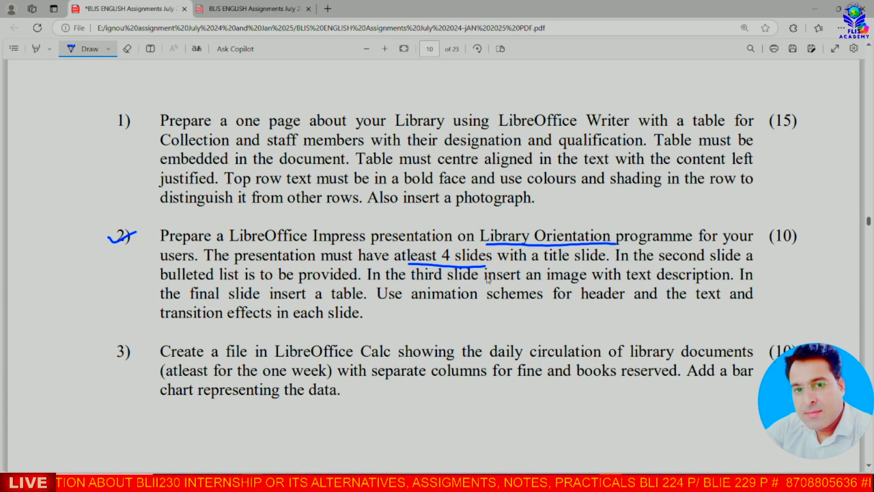
drag(521, 263, 591, 261)
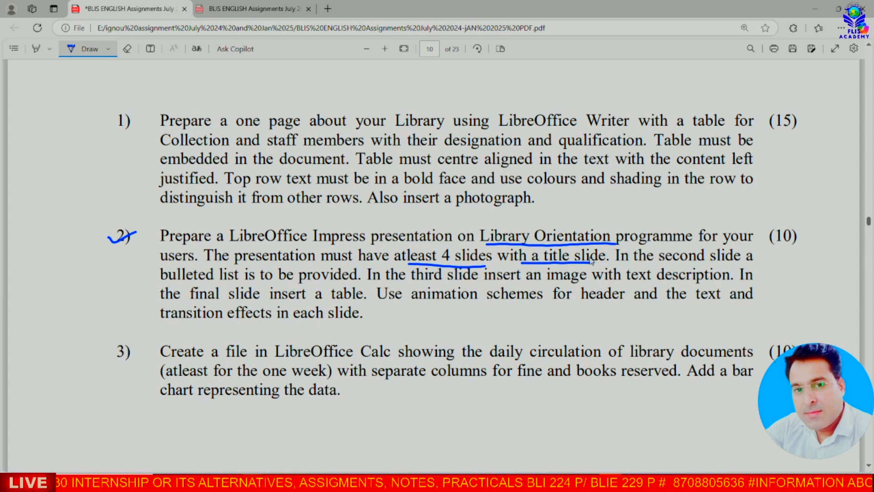
drag(639, 262, 703, 261)
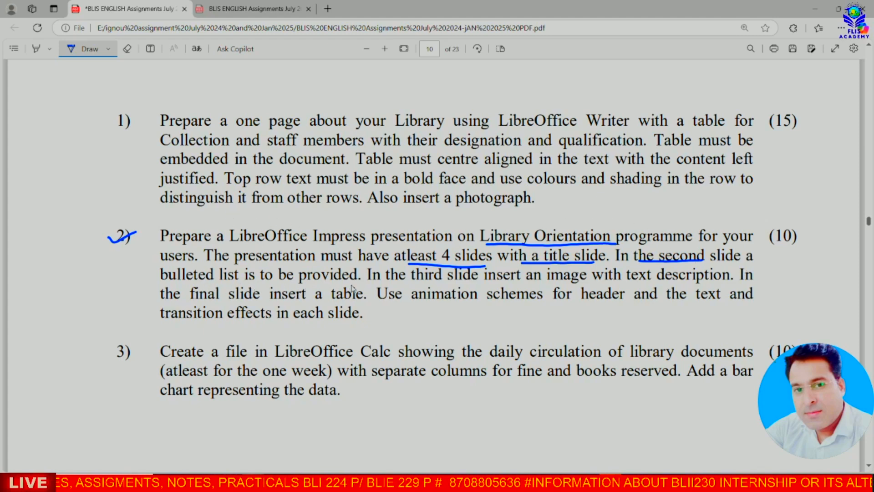
mouse_move(354, 263)
mouse_down()
mouse_move(363, 275)
mouse_move(350, 283)
mouse_up()
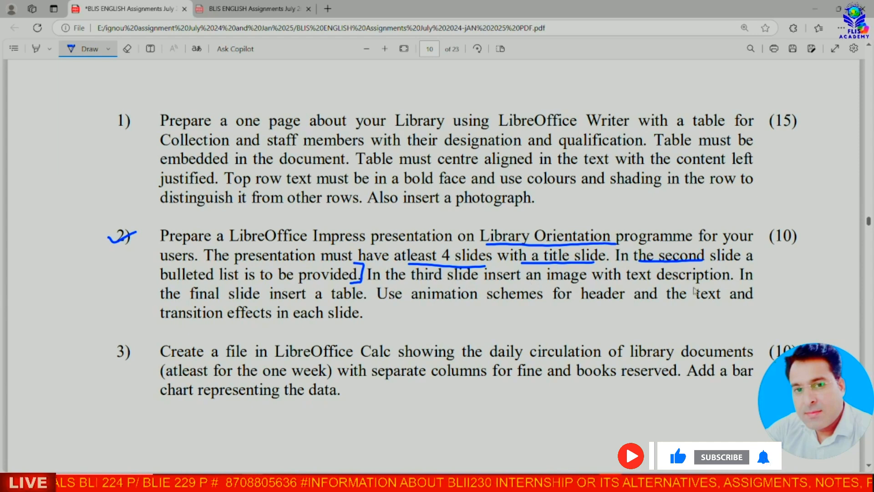
mouse_move(726, 266)
mouse_down()
mouse_move(733, 278)
mouse_move(718, 284)
mouse_up()
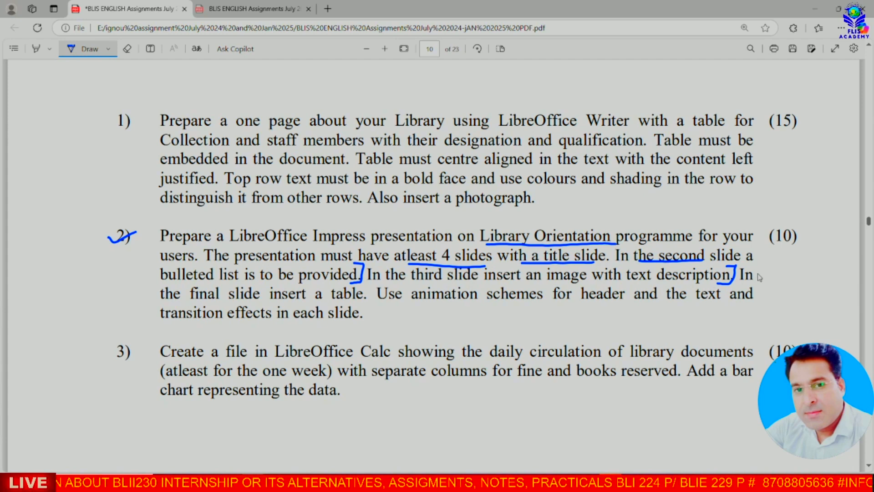
drag(746, 280, 763, 279)
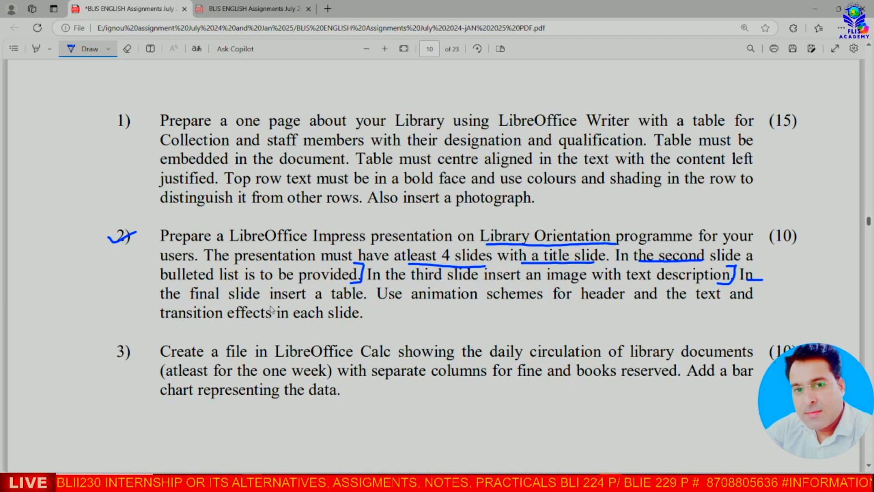
Step: Bracket the table and transition requirements and mark 'animation', 'text' and 'and'
mouse_move(365, 275)
mouse_down()
mouse_move(369, 301)
mouse_move(356, 304)
mouse_up()
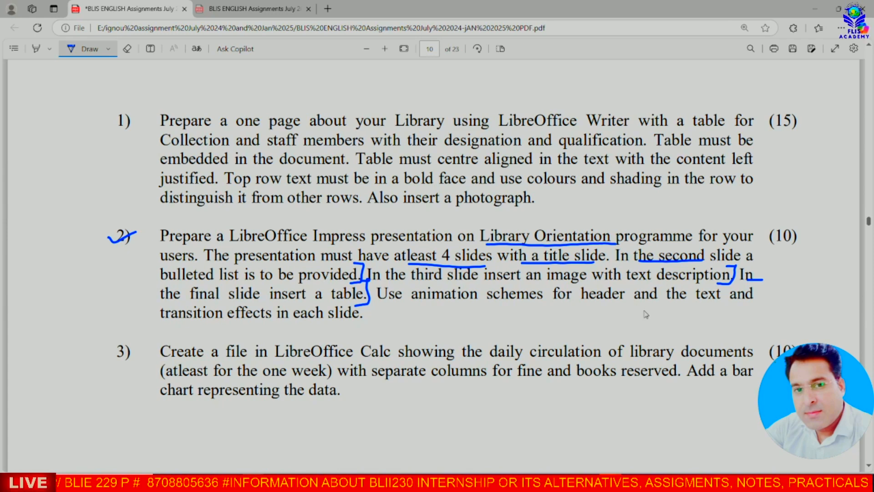
drag(724, 296, 714, 304)
drag(439, 300, 470, 301)
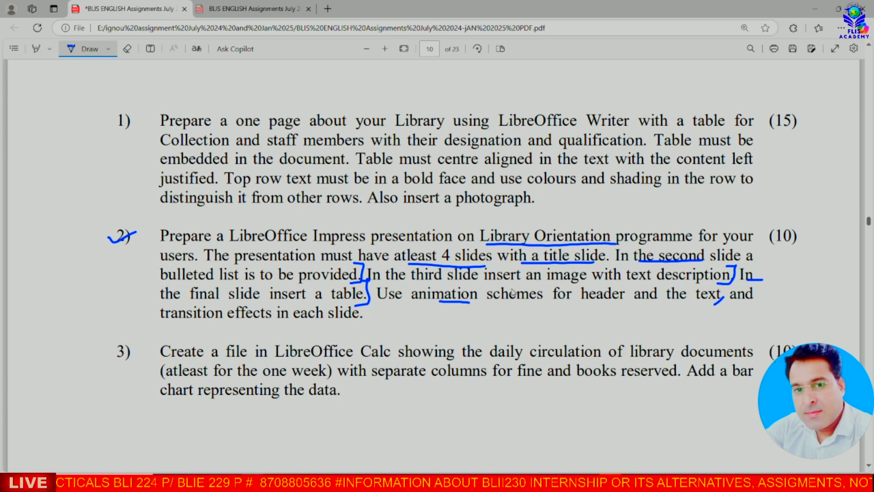
drag(739, 299, 757, 299)
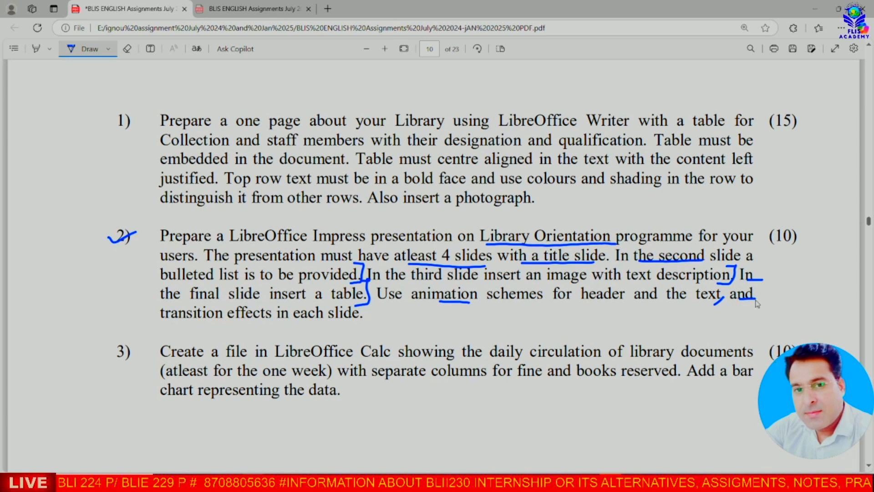
drag(367, 301, 358, 324)
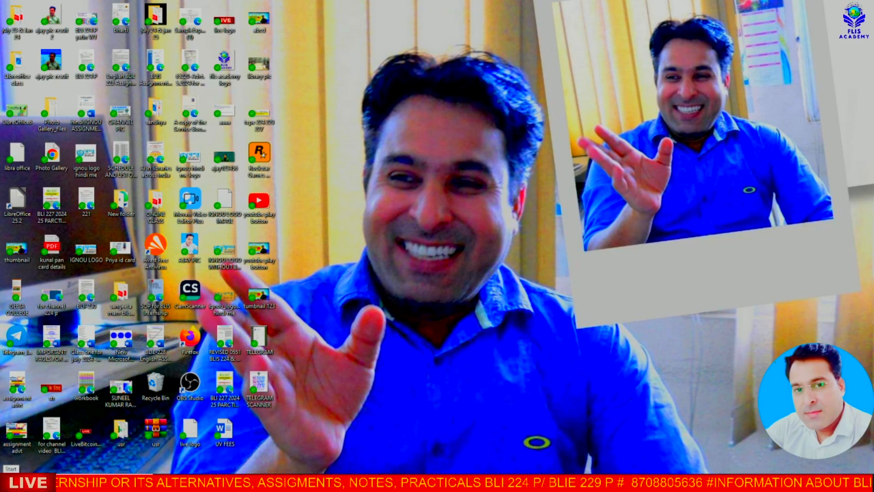
Step: Launch LibreOffice from the Start menu's LibreOffice group and create a new Impress presentation
click(11, 478)
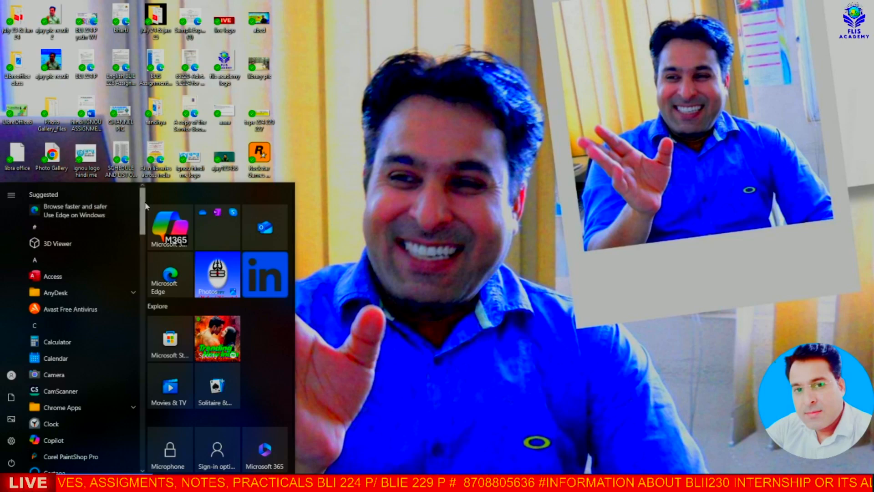
scroll(143, 209, down, 1)
drag(144, 213, 141, 277)
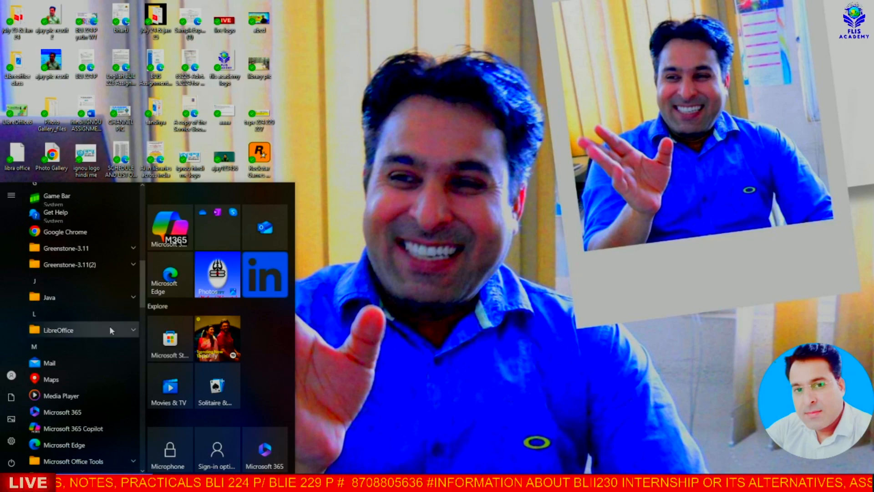
click(94, 334)
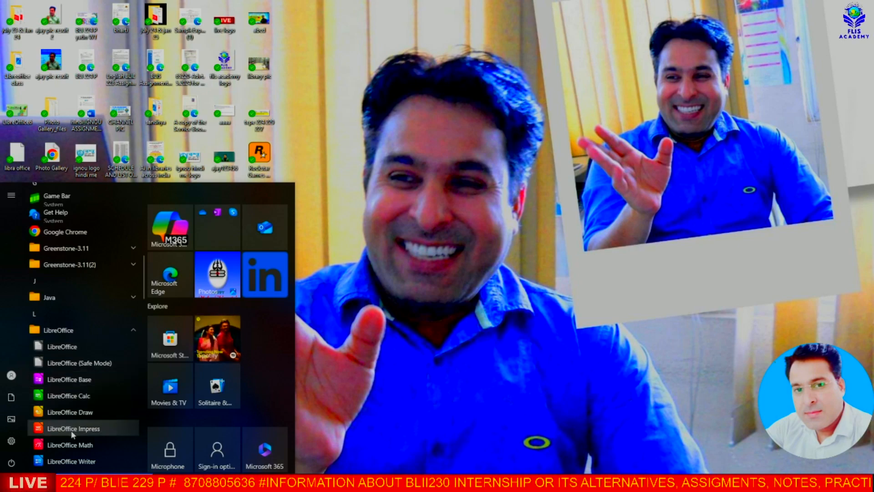
click(56, 348)
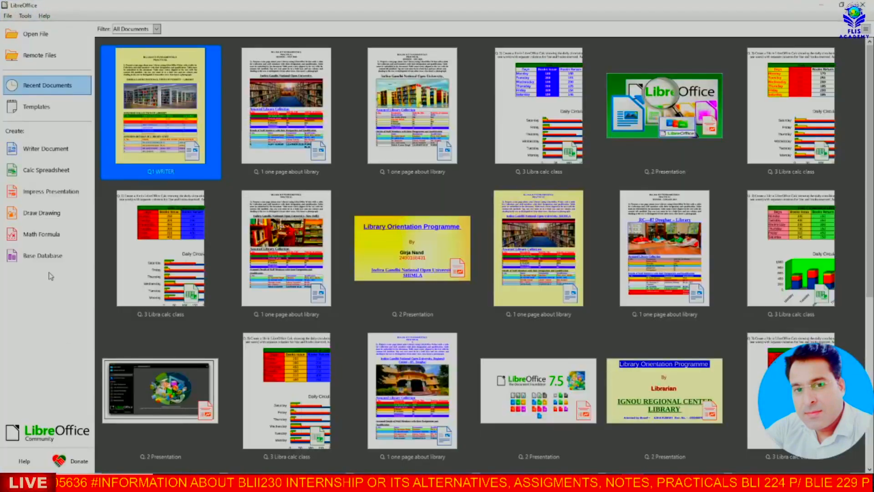
click(52, 196)
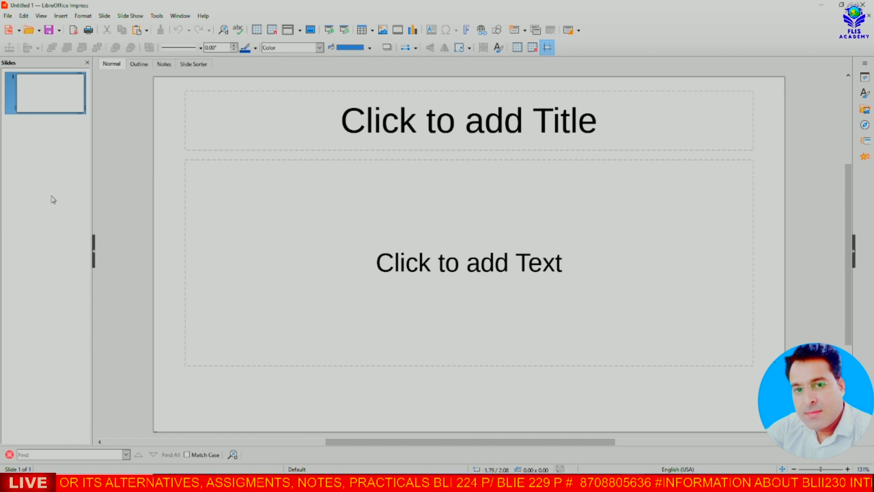
Step: Start a fresh blank presentation and add a second slide after slide 1
click(19, 30)
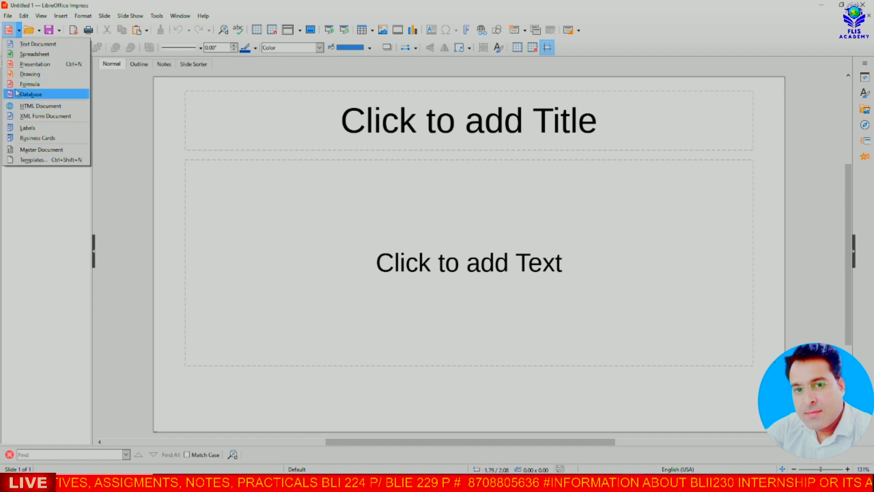
click(37, 65)
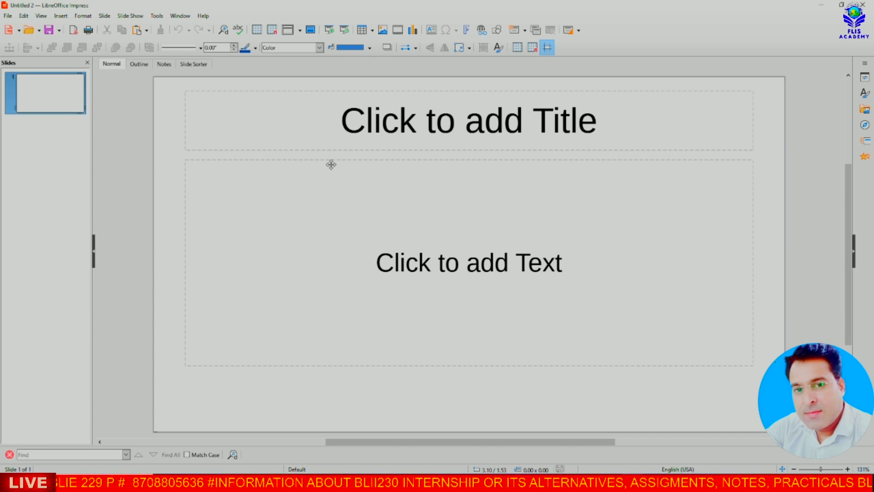
right_click(48, 100)
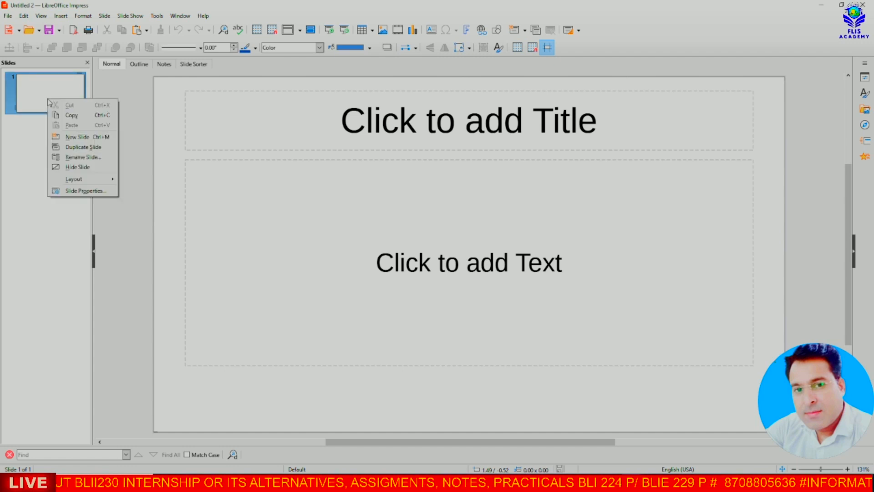
click(32, 98)
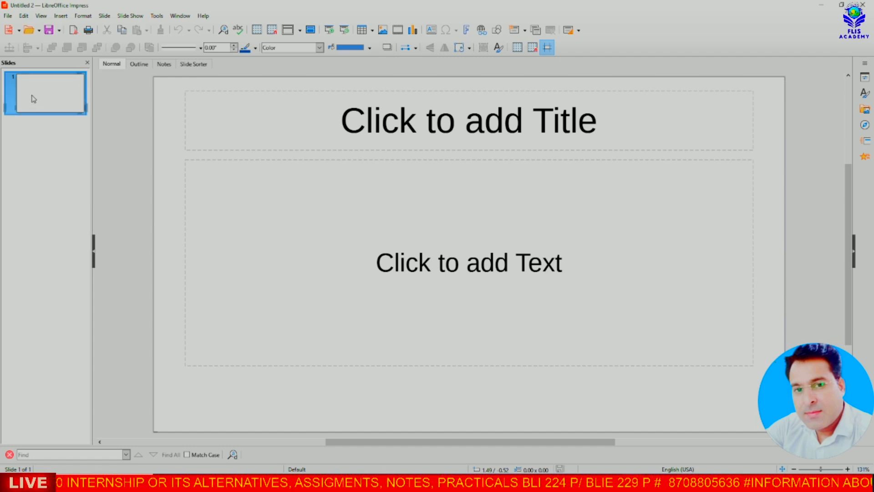
right_click(52, 103)
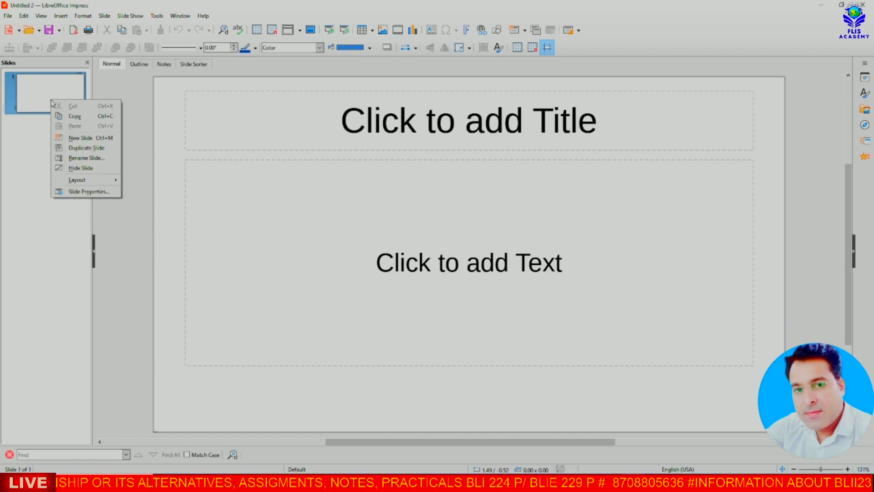
click(103, 141)
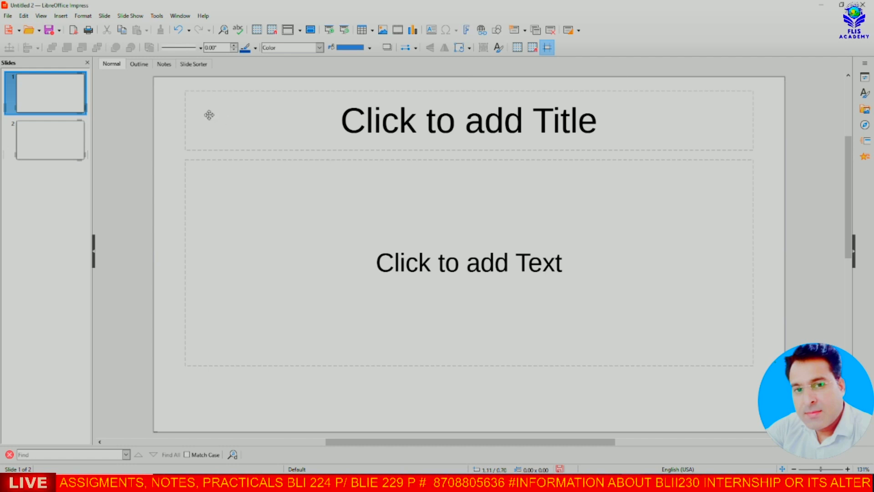
Step: Add slides 3 and 4 from the slide context menu and check slides 1–4
right_click(53, 142)
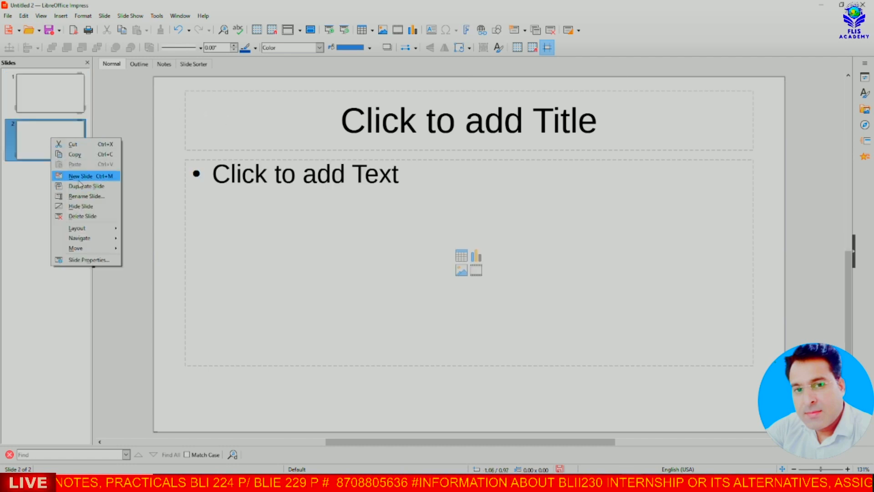
click(80, 180)
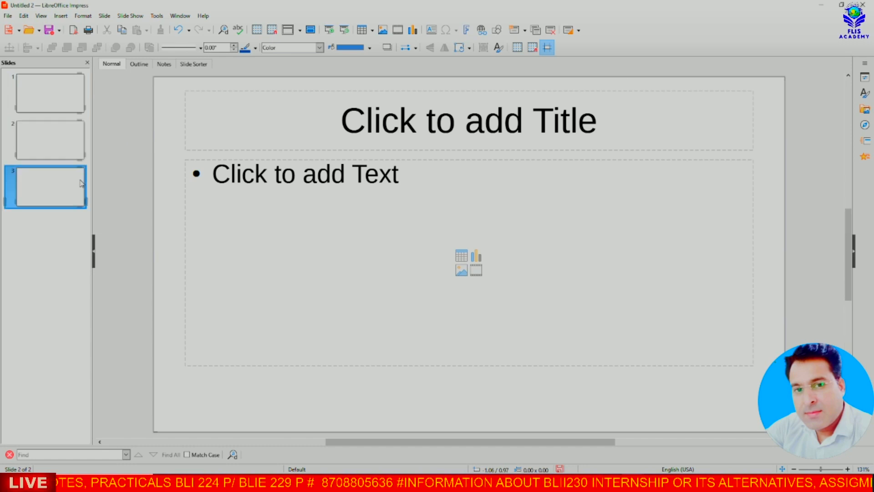
right_click(53, 189)
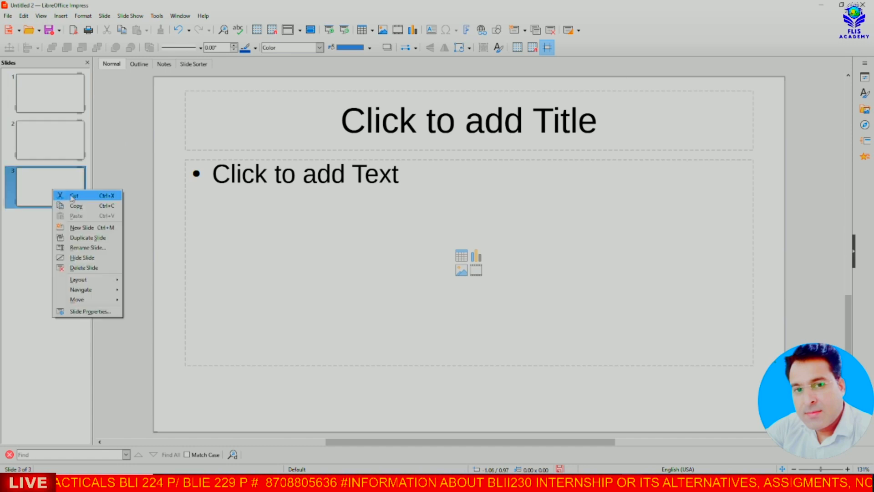
click(76, 228)
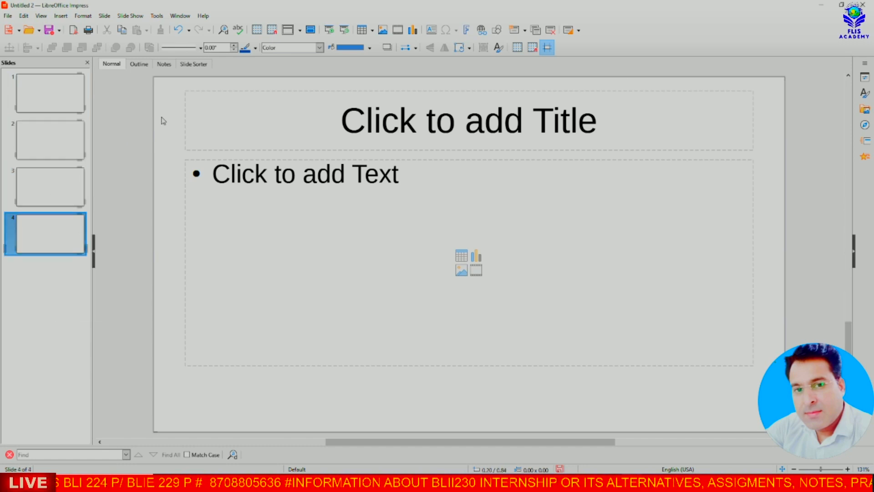
click(69, 95)
click(61, 137)
click(64, 179)
click(65, 229)
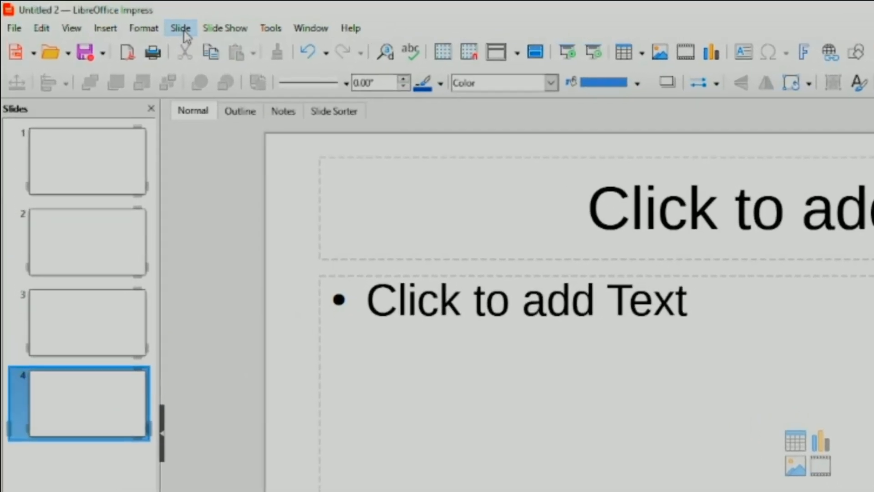
Step: Add a fifth slide from the Slide menu and return to slide 1
click(184, 33)
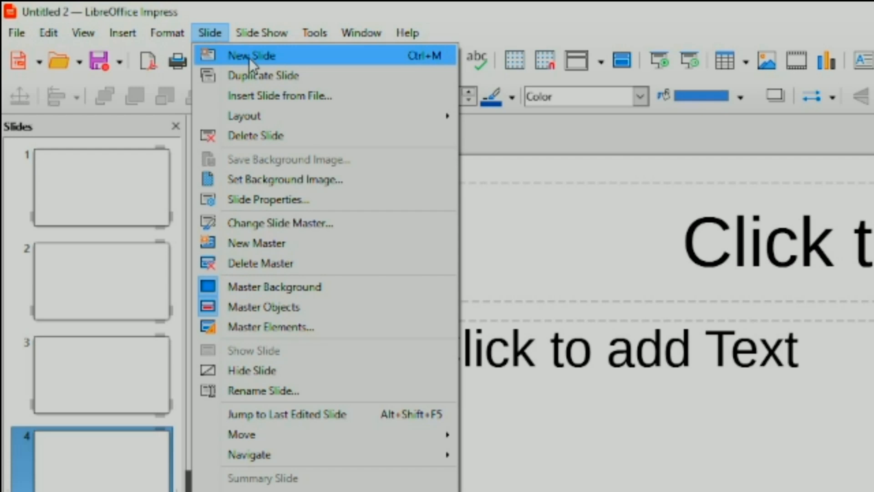
click(250, 56)
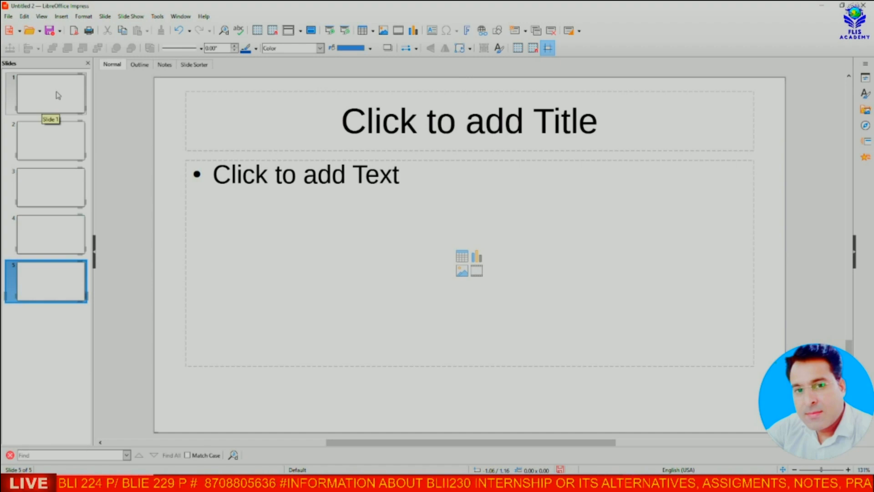
click(58, 95)
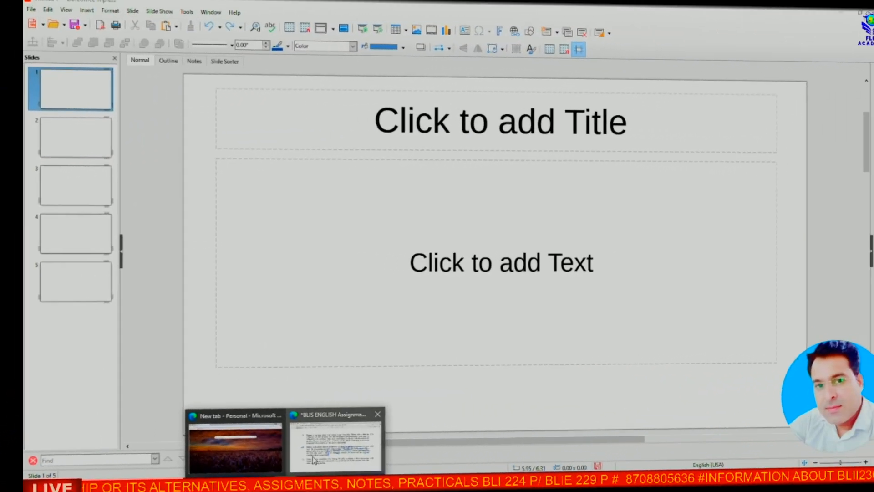
Step: In the Edge PDF, ink a bracket marking off the second-slide requirement
click(483, 455)
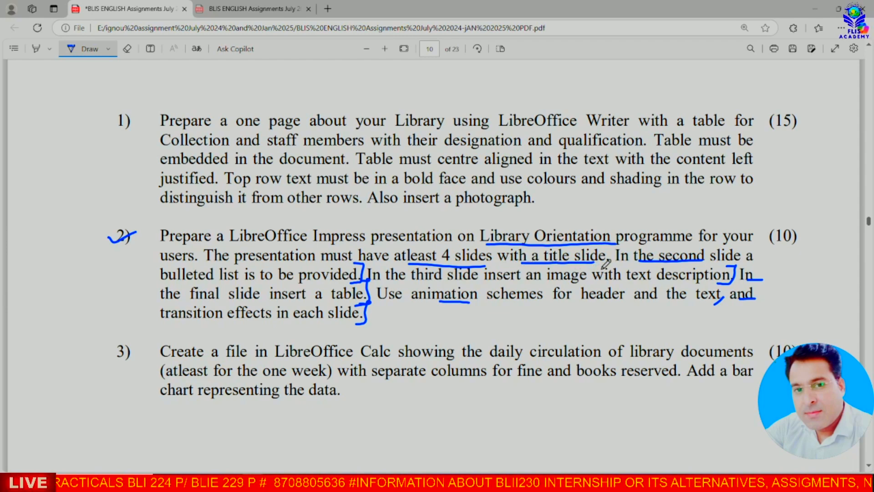
mouse_move(607, 244)
mouse_down()
mouse_move(611, 259)
mouse_move(588, 262)
mouse_up()
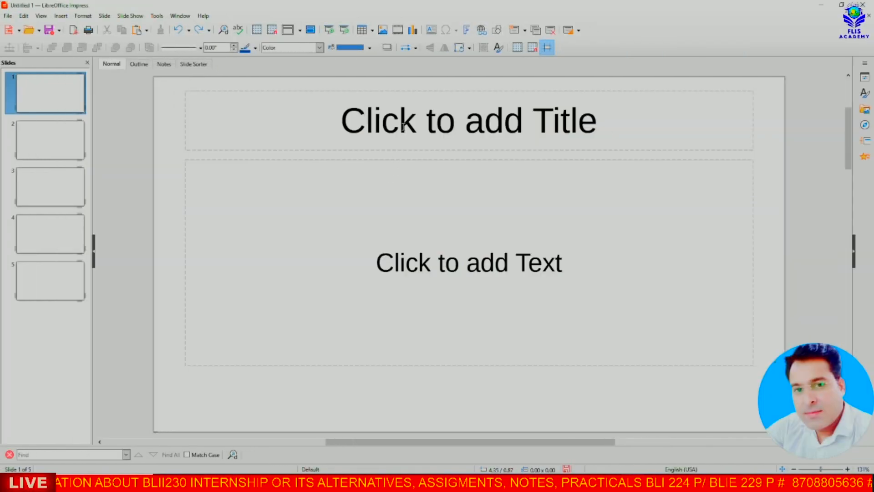
Step: Title slide 1 'LIBRARY ORIENTATION PROGRAMME' and set the title to 36 pt on one line
click(403, 126)
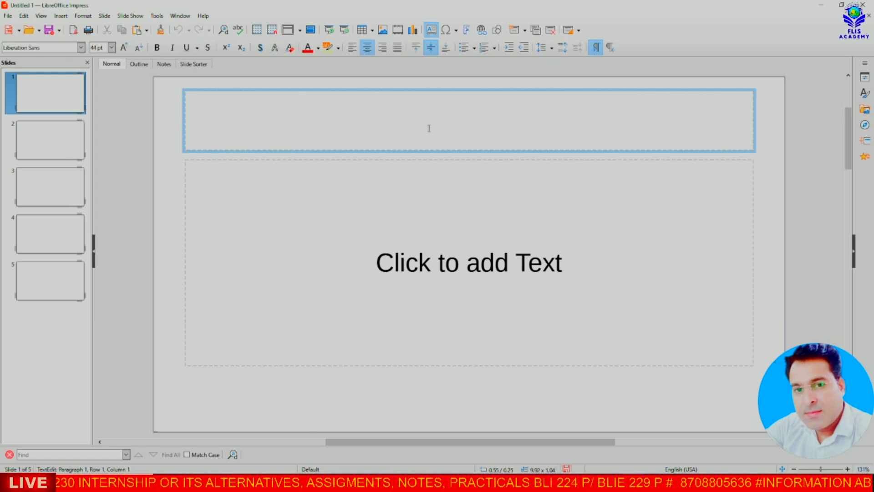
click(425, 203)
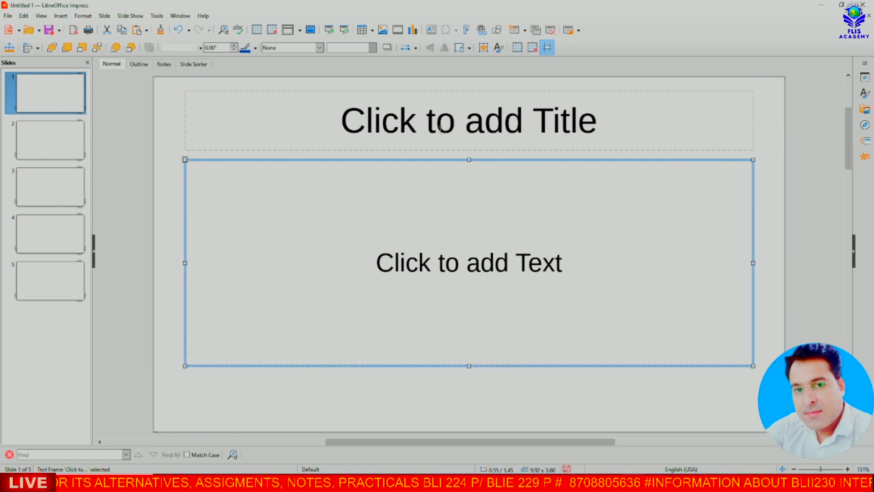
click(467, 122)
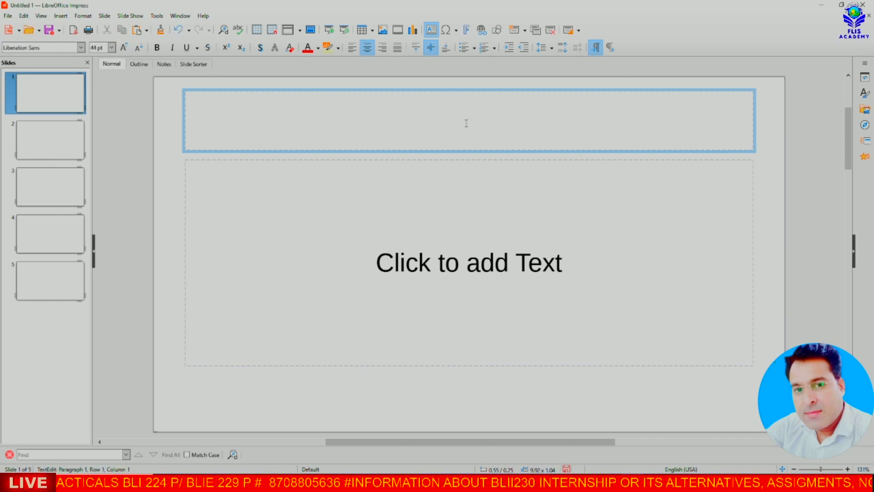
text(LIBRARY ORIENTATION PROGRAMME)
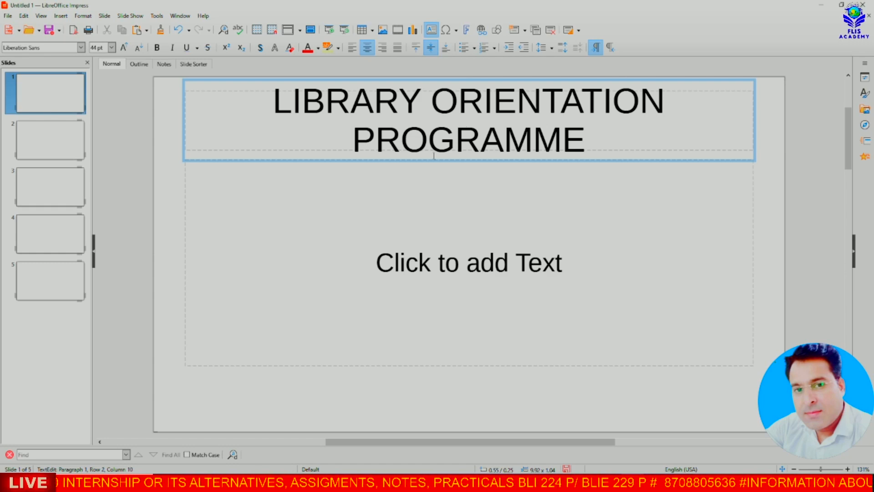
click(448, 186)
click(352, 107)
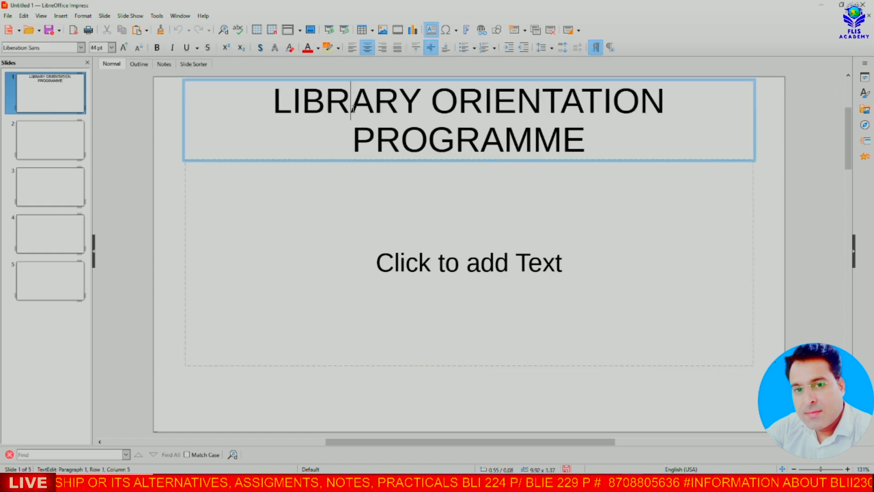
drag(273, 101, 473, 123)
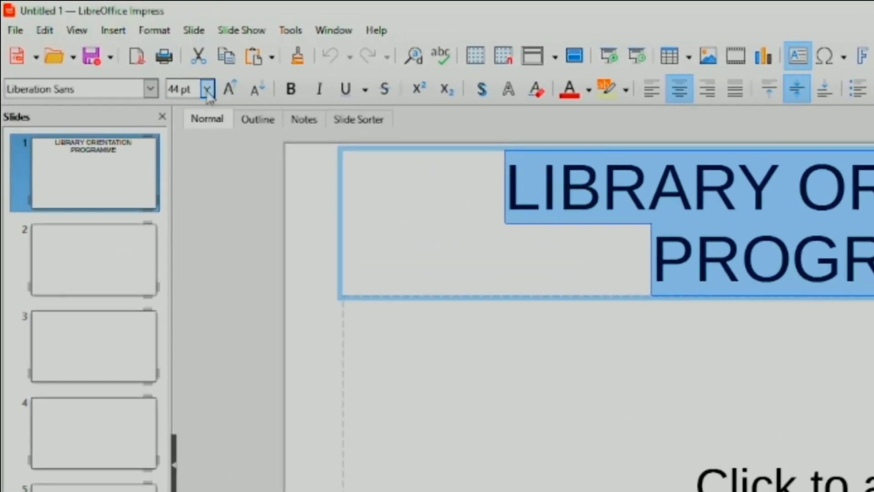
click(177, 75)
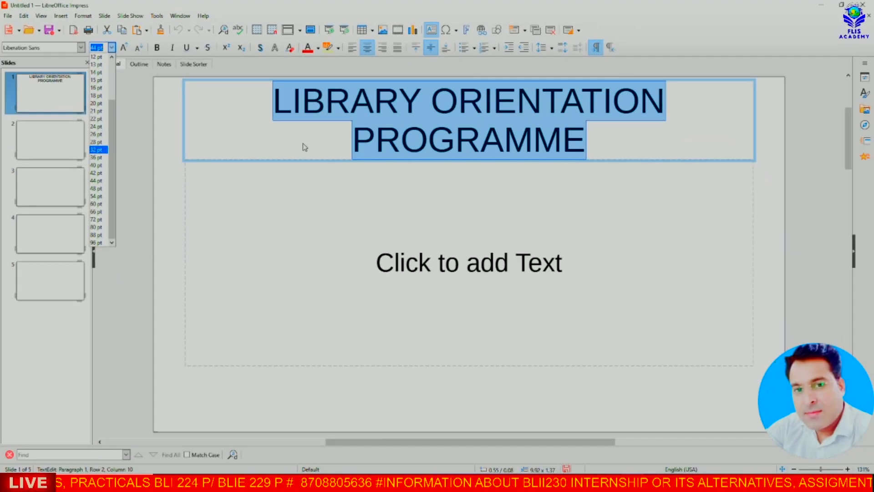
click(100, 158)
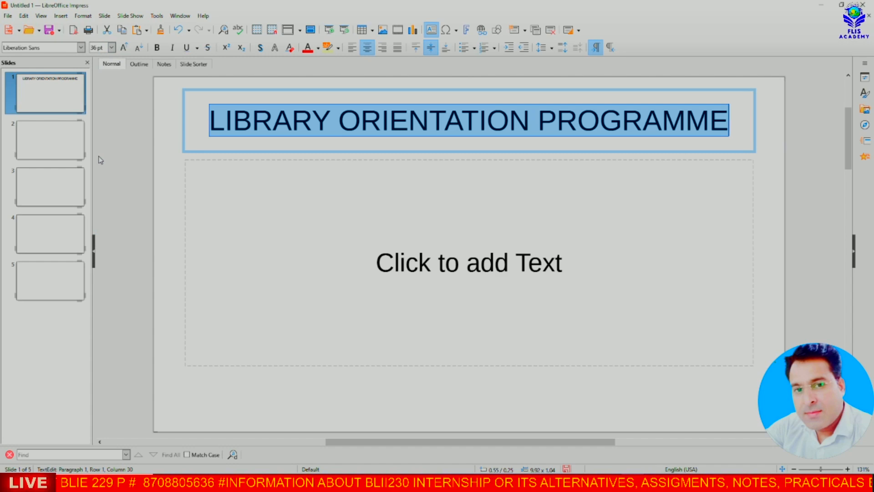
click(470, 195)
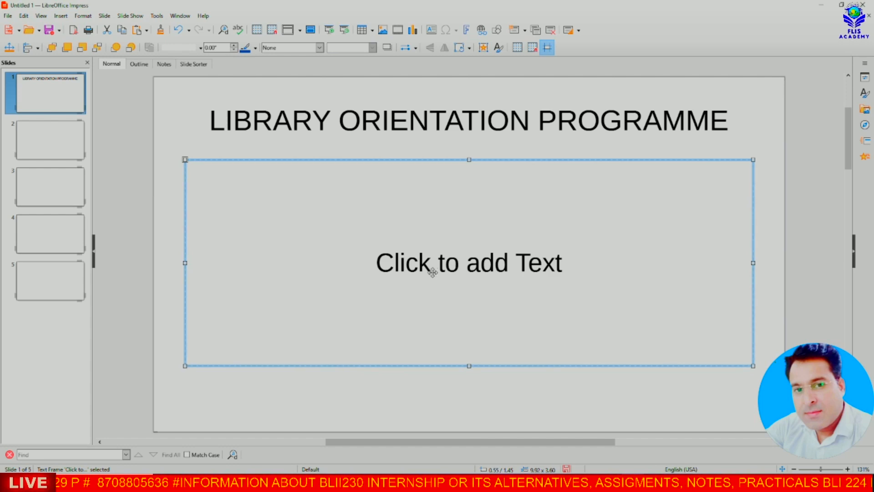
Step: Enter 'BY' in the subtitle box with the presenter's name on the line below
click(445, 262)
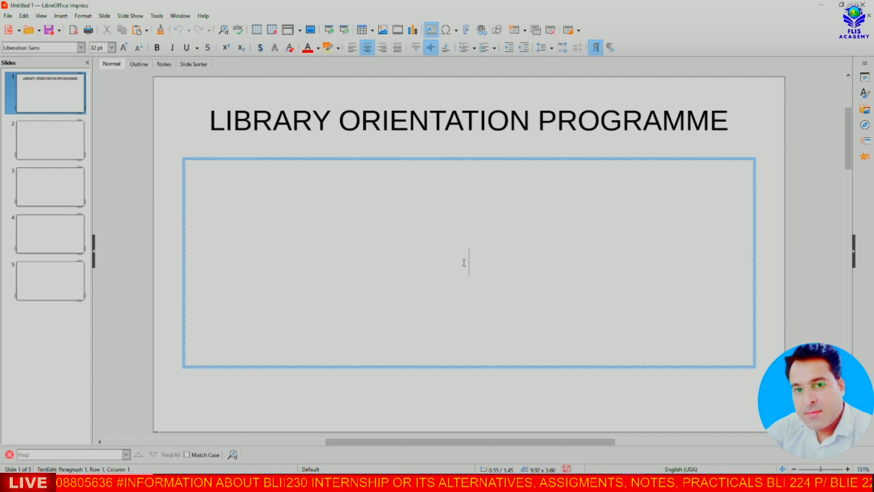
text(BY)
key(Return)
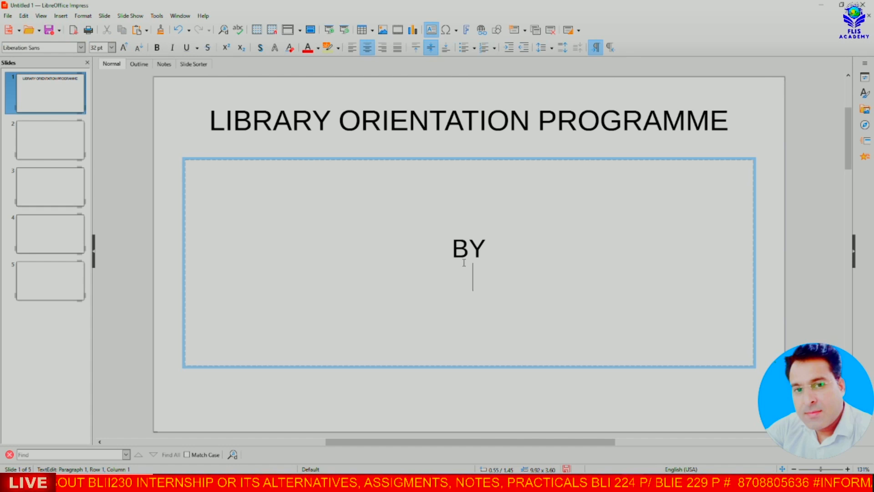
text(DR. AJAY ROHI)
key(Return)
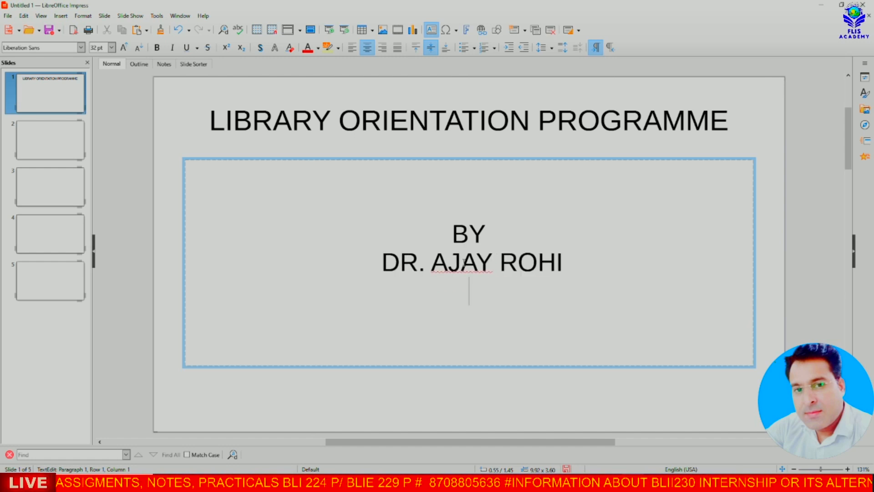
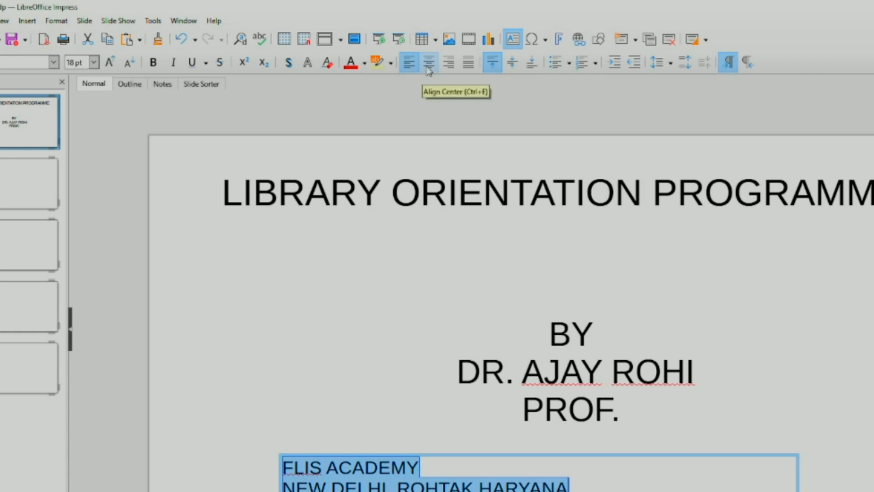
Step: Make the FLIS ACADEMY lines centred, bold and 28 pt, then move their box below the author lines
click(427, 69)
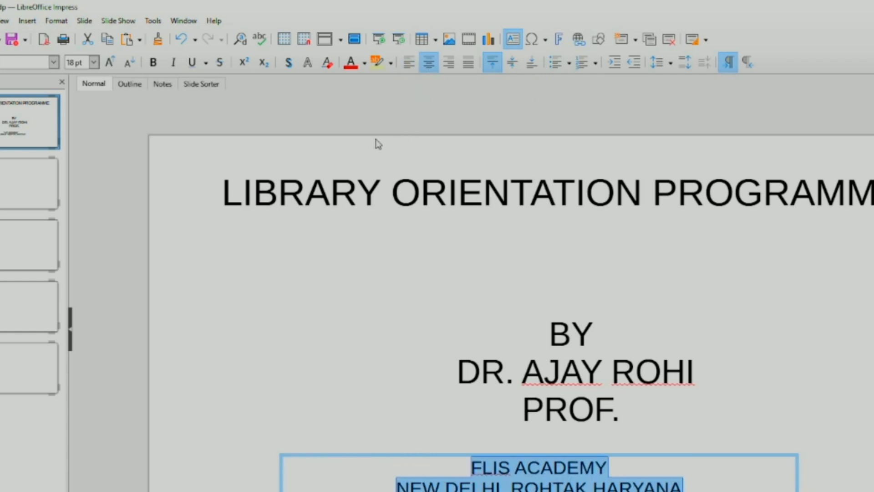
click(154, 64)
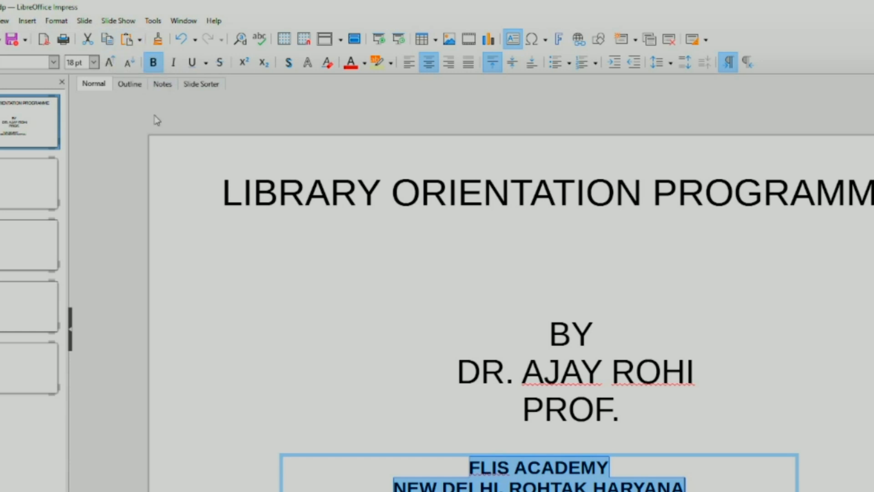
click(108, 64)
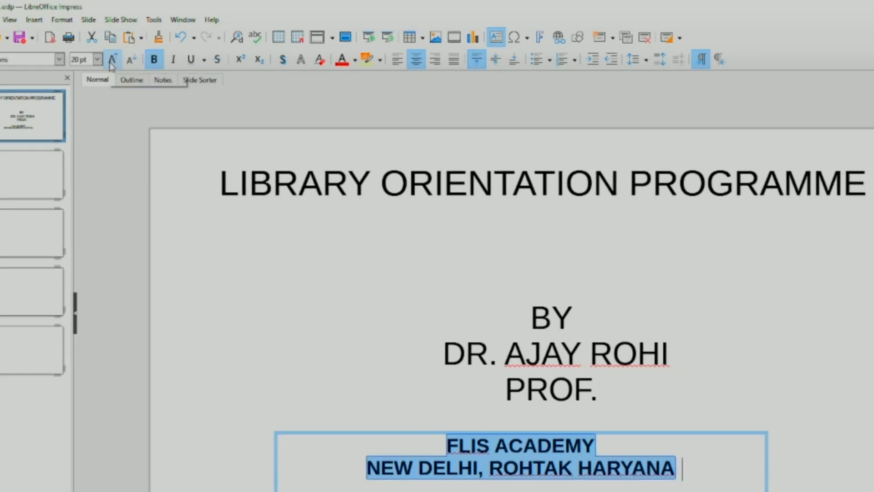
click(108, 63)
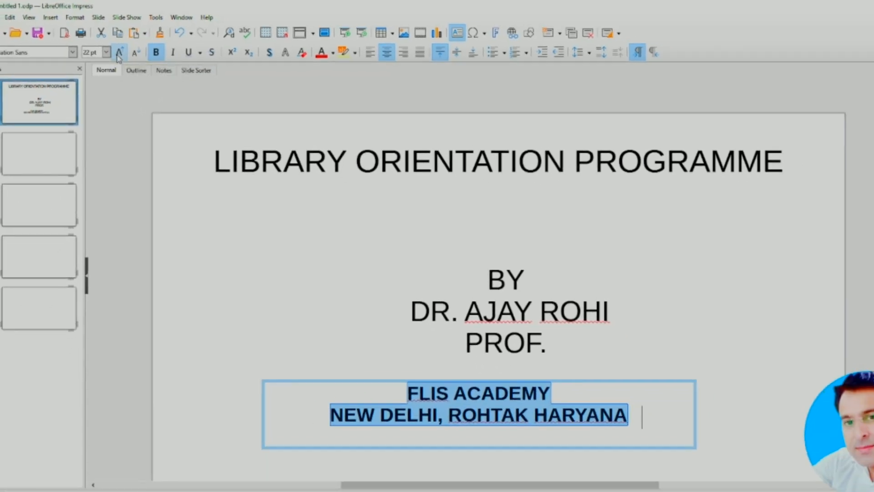
click(119, 53)
click(119, 53)
click(120, 53)
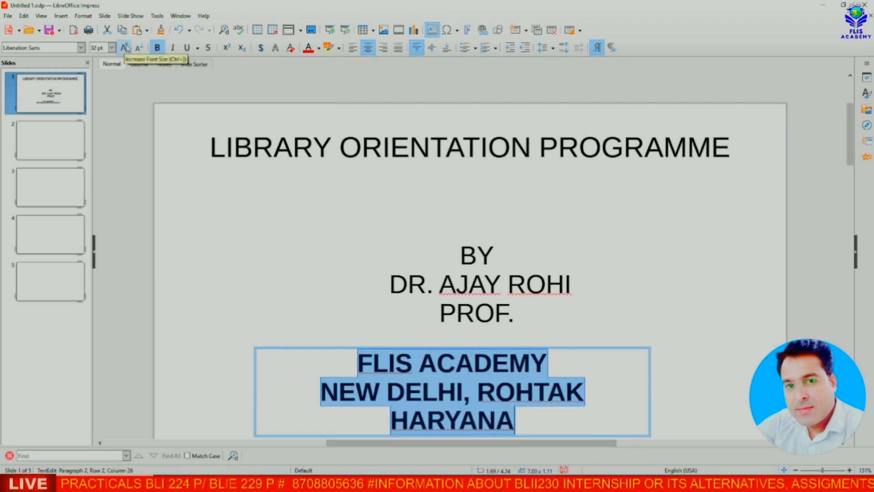
click(138, 48)
click(138, 48)
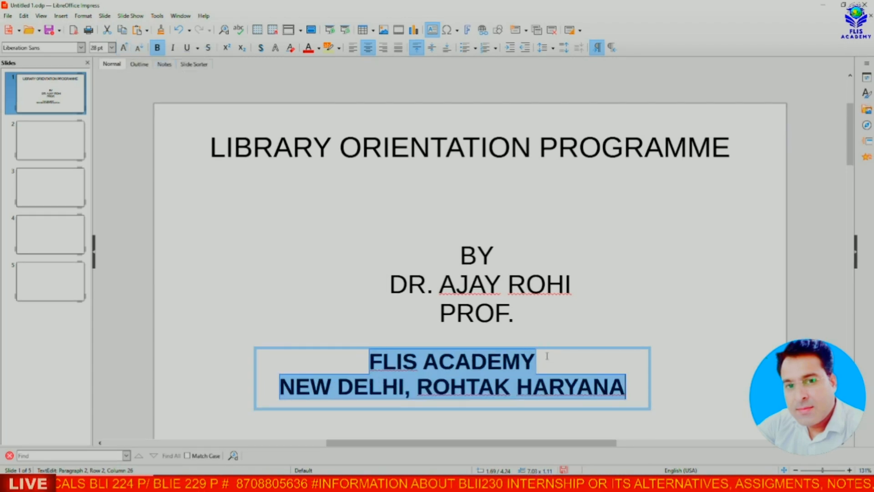
drag(548, 348, 560, 350)
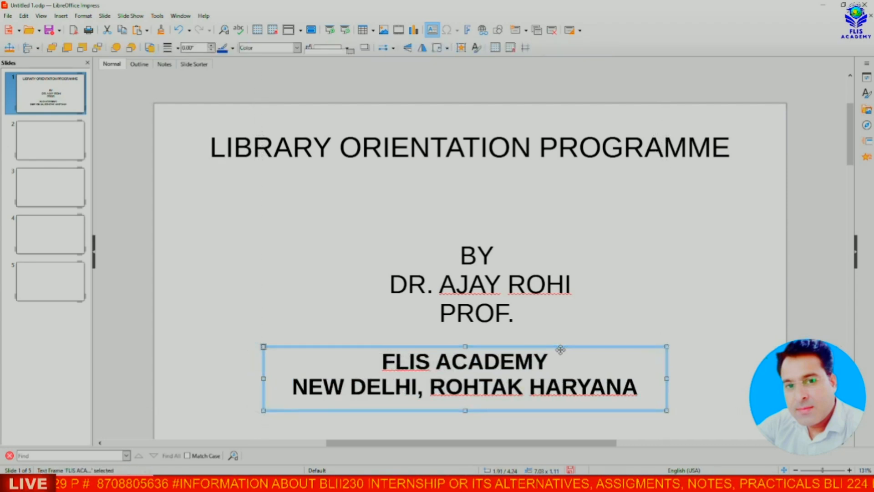
Step: Deselect the title slide's text boxes and go to the empty slide 2
click(623, 284)
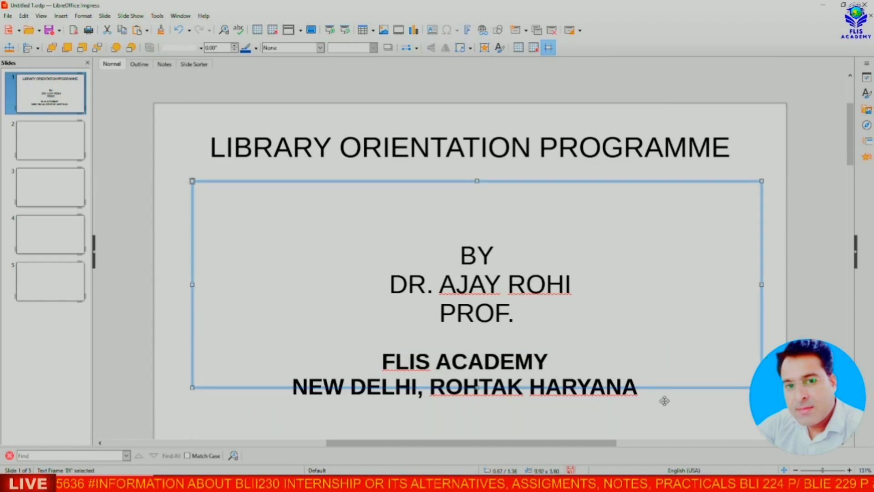
click(677, 424)
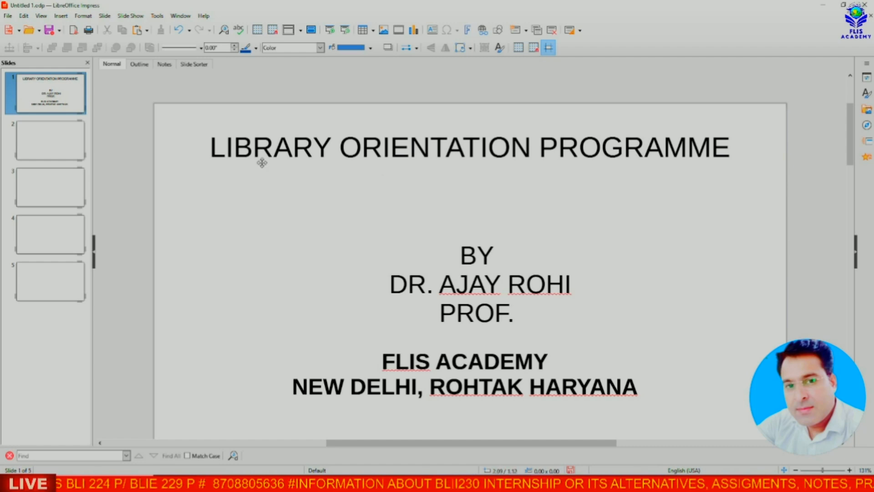
click(53, 141)
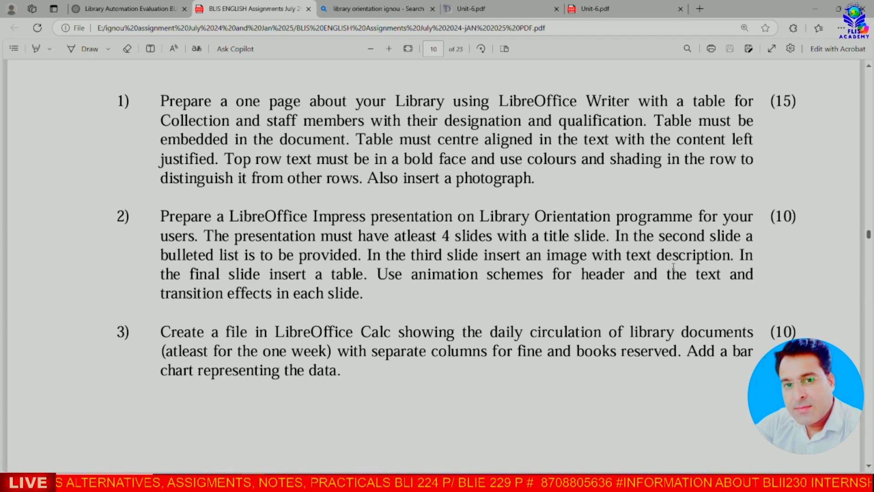
Step: Review the second-slide and presentation requirements in the assignment PDF, then return to Impress
drag(614, 236, 753, 236)
drag(157, 243, 357, 256)
click(414, 296)
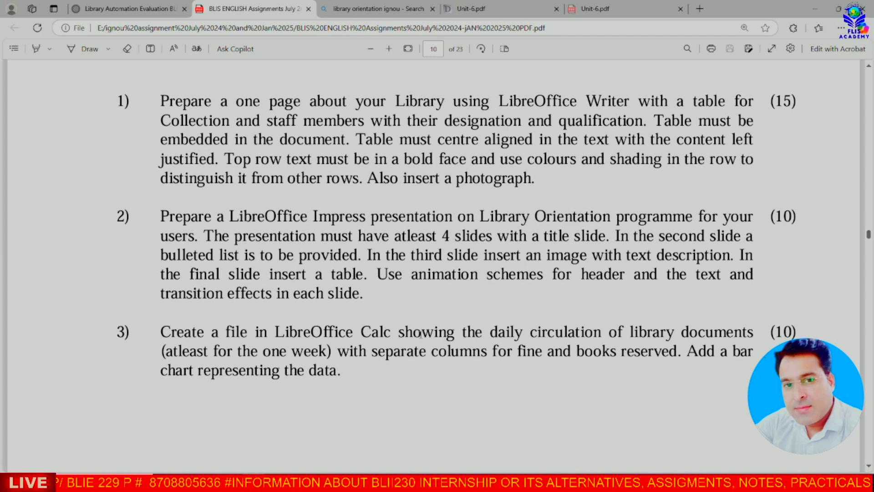
click(523, 391)
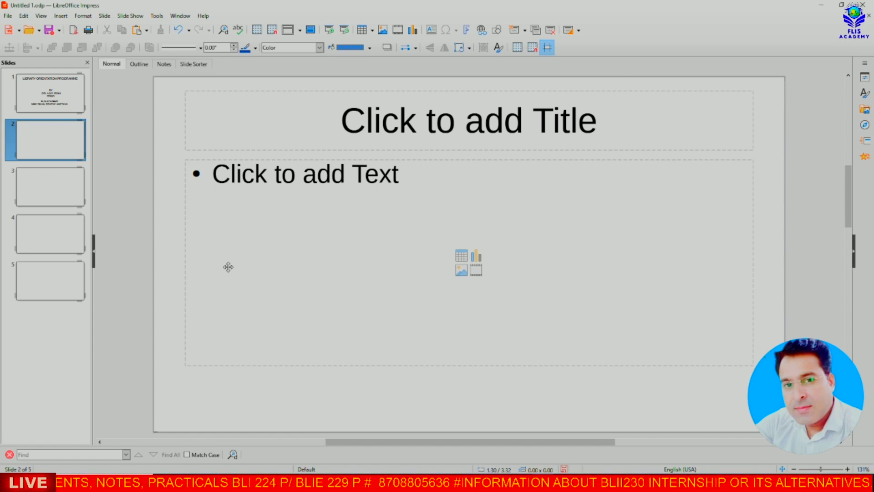
Step: Title slide 2 'LIBRARY ORIENTATION PROGRAMME', leaving its bullet list empty, and return to the assignment PDF
click(497, 129)
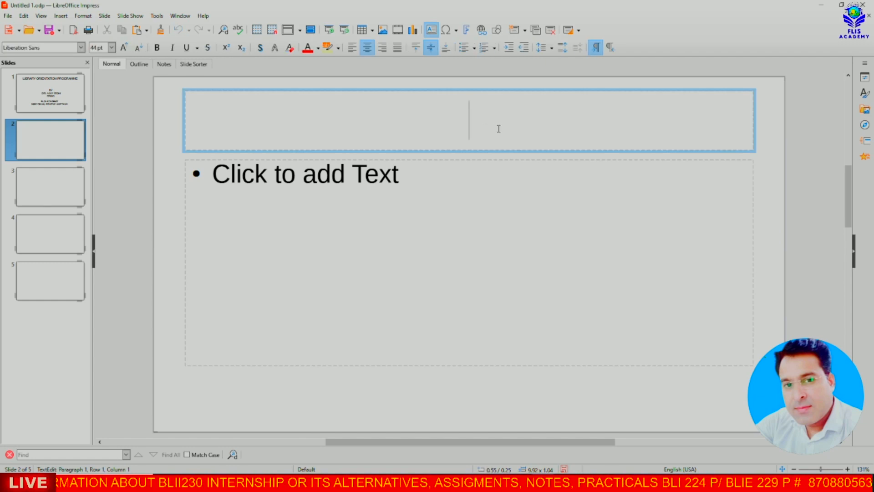
text(LIBRARY ORIENTATION PROGRAMME)
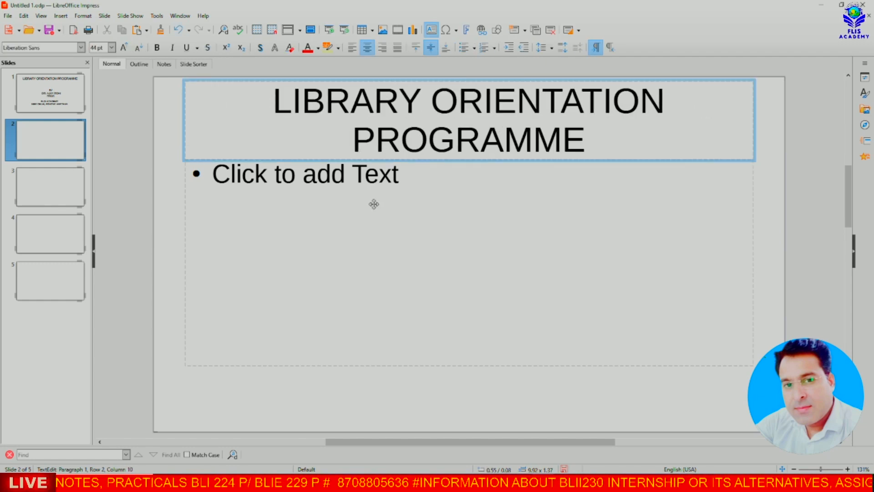
click(388, 173)
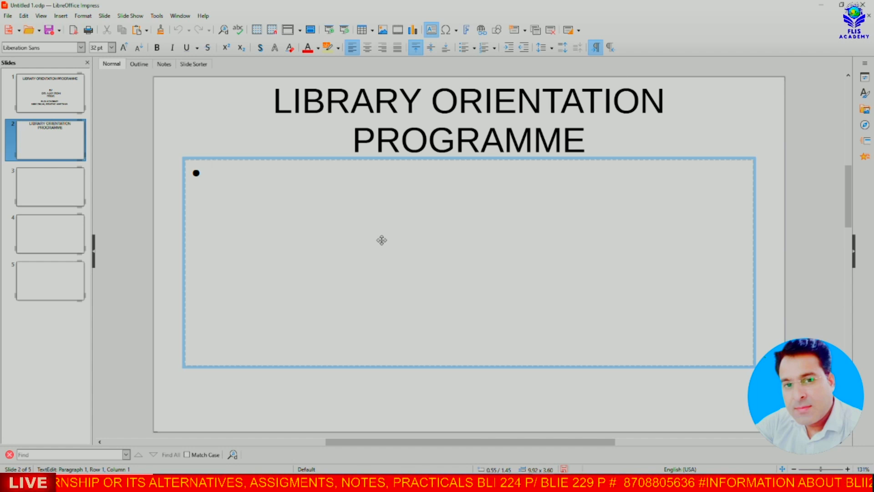
key(alt+Tab)
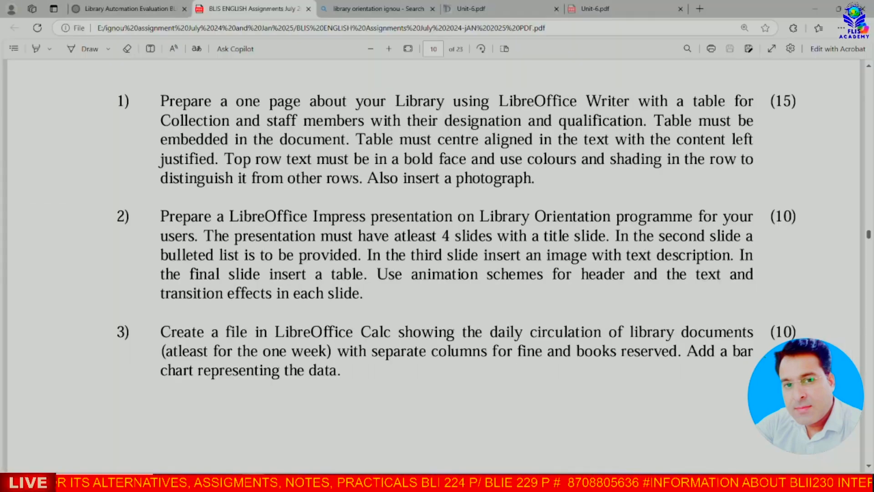
Step: Bring up the Unit-6.pdf reading at its page 4 Points to Remember box on user orientation
click(592, 10)
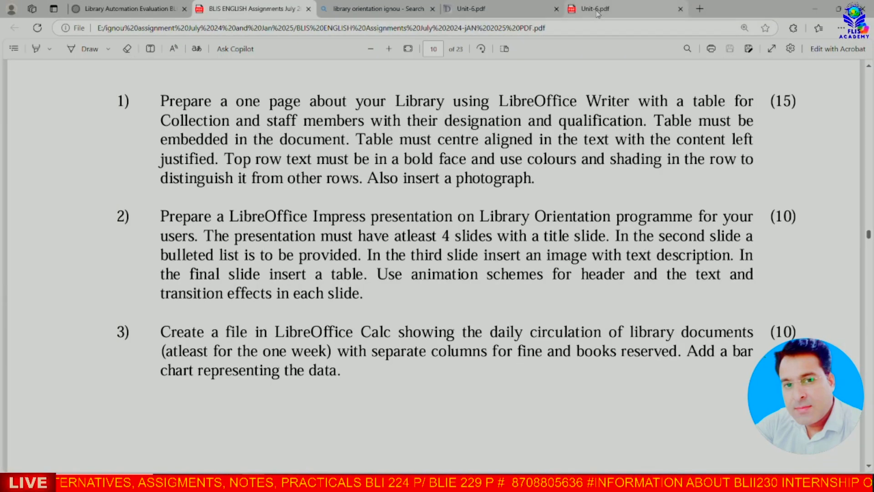
scroll(302, 307, up, 8)
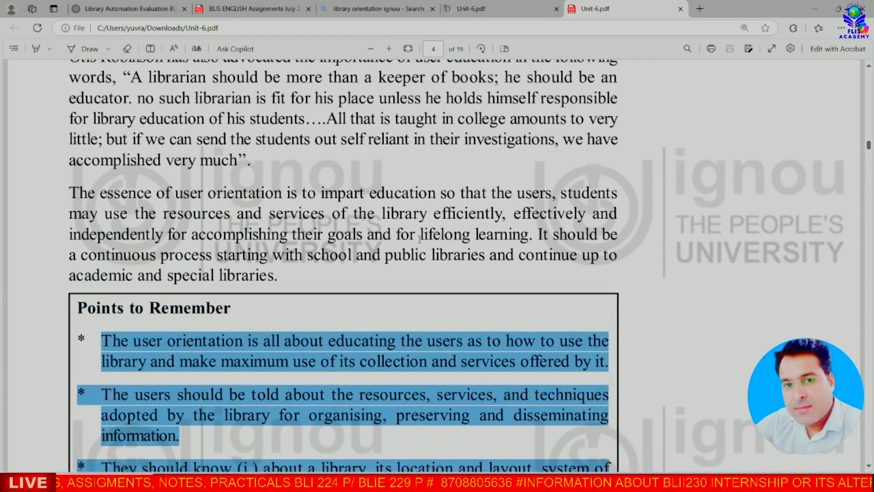
click(387, 247)
scroll(386, 247, up, 10)
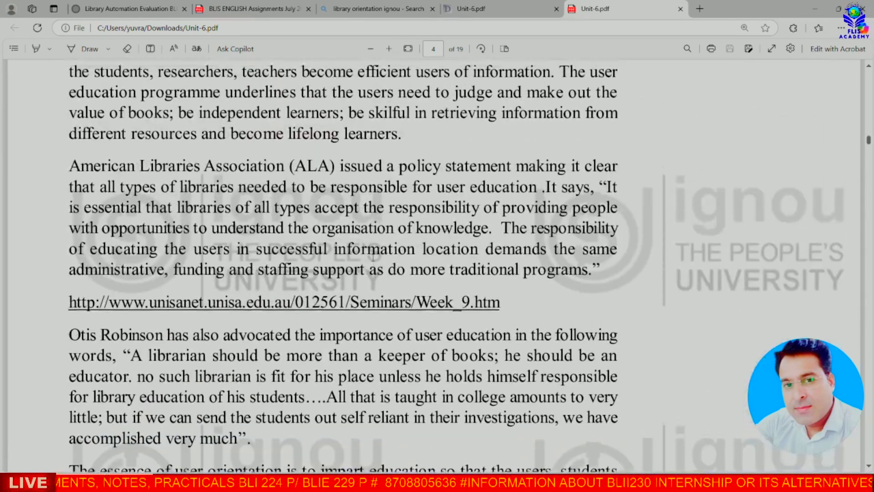
scroll(372, 259, down, 8)
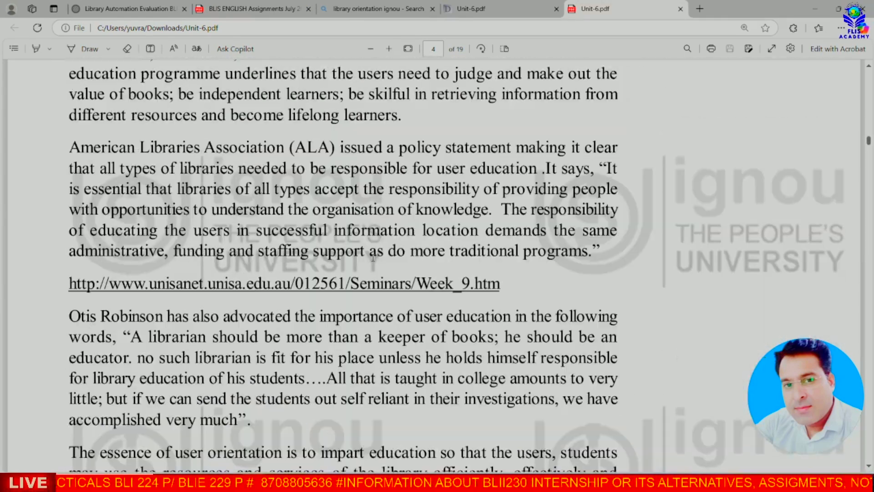
scroll(373, 257, down, 7)
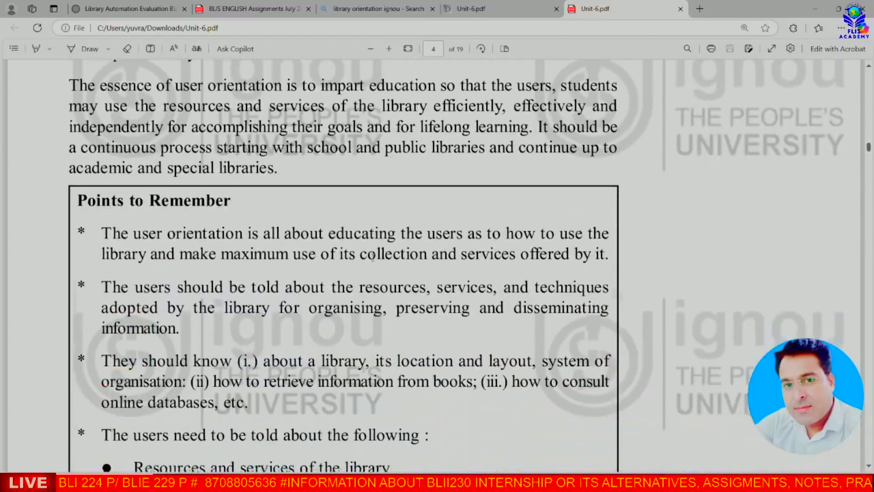
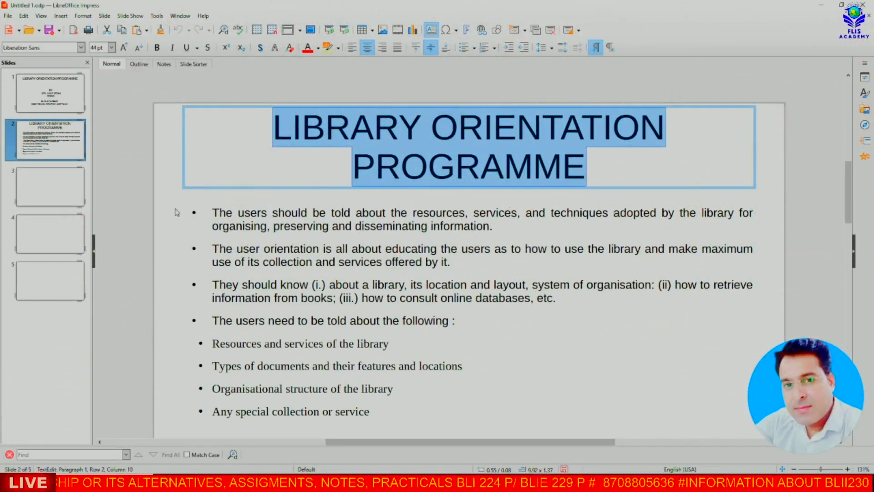
Step: Deselect slide 2's title text and move to the blank third slide
click(177, 212)
click(69, 190)
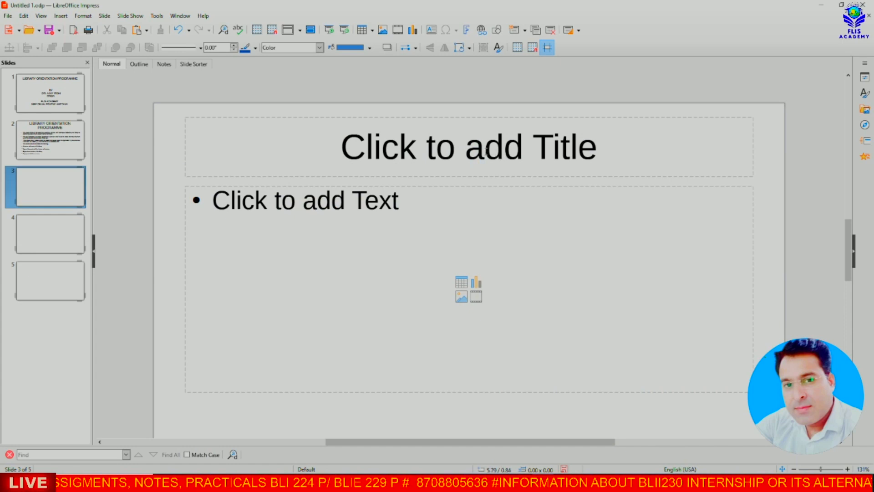
Step: Title slide 3 'WHAT IS LIBRARY ORIENTATION?' and paste the PDF's user-orientation paragraph into its body
click(486, 151)
text(WHAT IS LIBRARY ORIENTATION?)
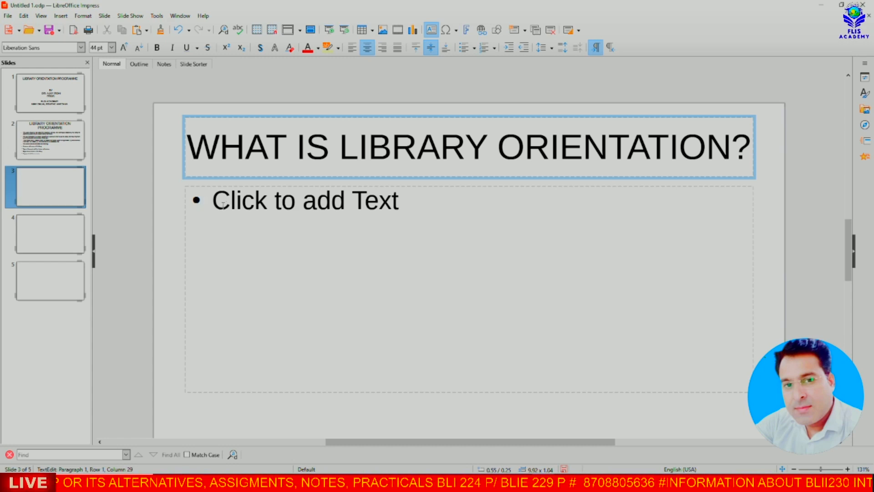
key(alt+Tab)
drag(291, 218, 760, 307)
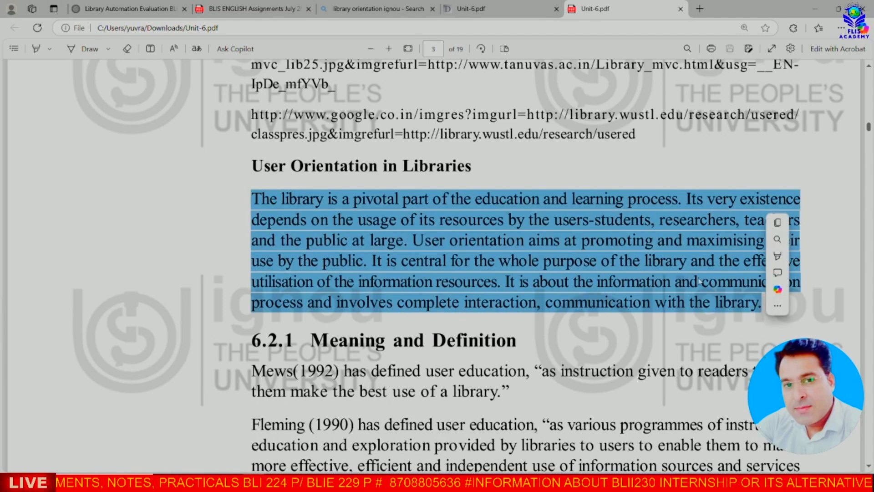
right_click(497, 246)
click(512, 284)
key(alt+Tab)
key(ctrl+v)
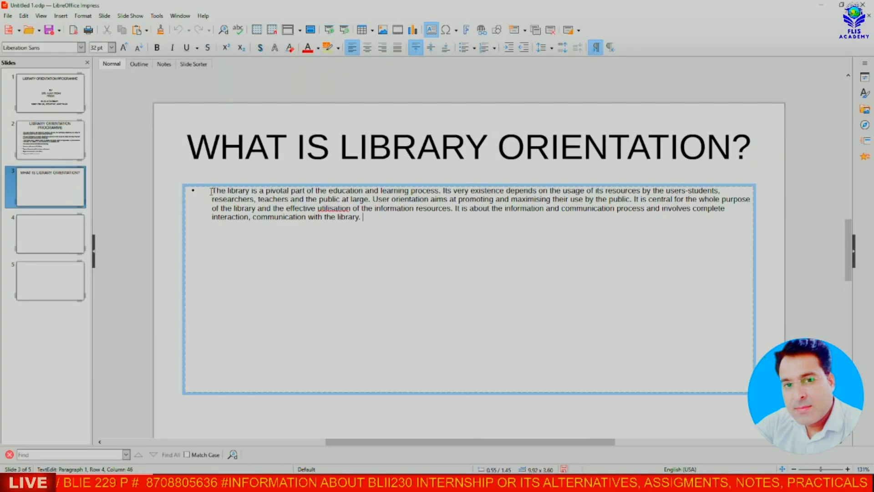
Step: Remove the paragraph's bullet, enlarge it to 21 pt, and justify it
drag(212, 191, 360, 218)
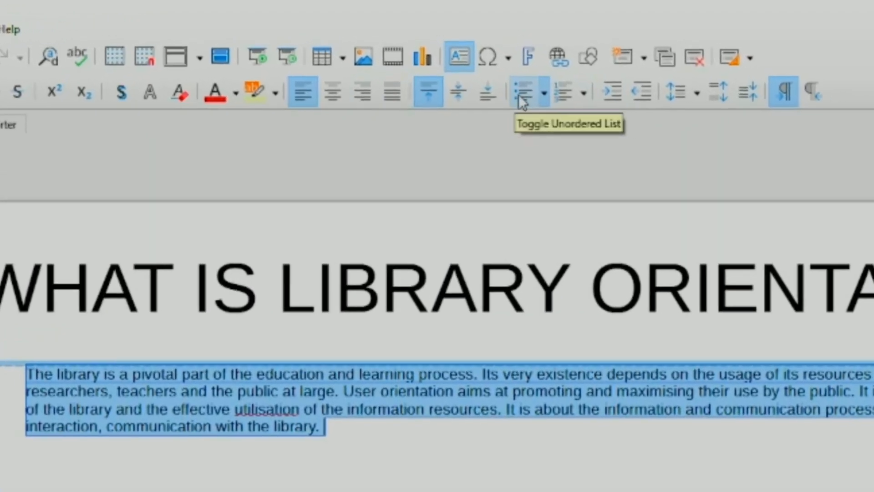
click(522, 100)
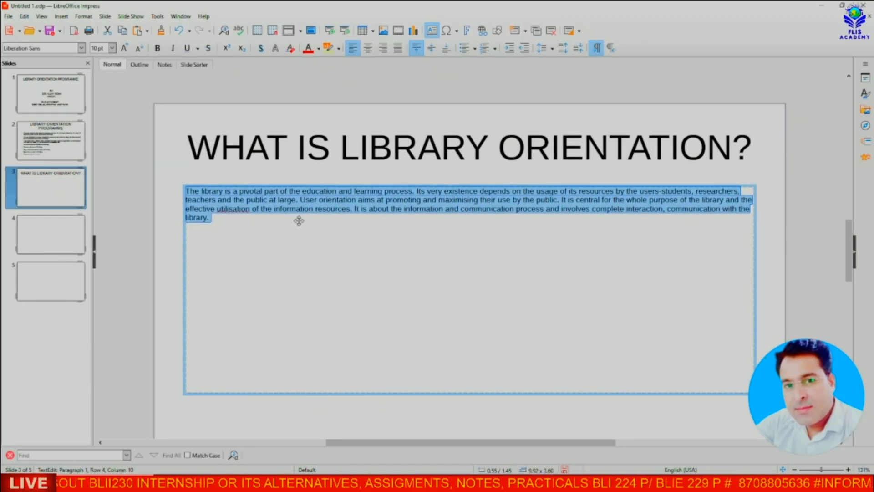
key(ctrl+])
key(ctrl+])
key(ctrl+])
key(ctrl+])
key(ctrl+])
key(ctrl+])
key(ctrl+])
key(ctrl+])
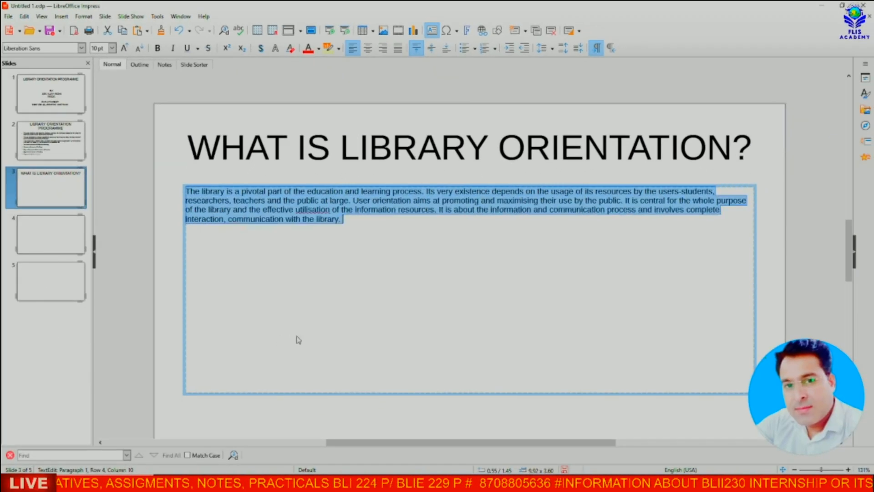
key(ctrl+])
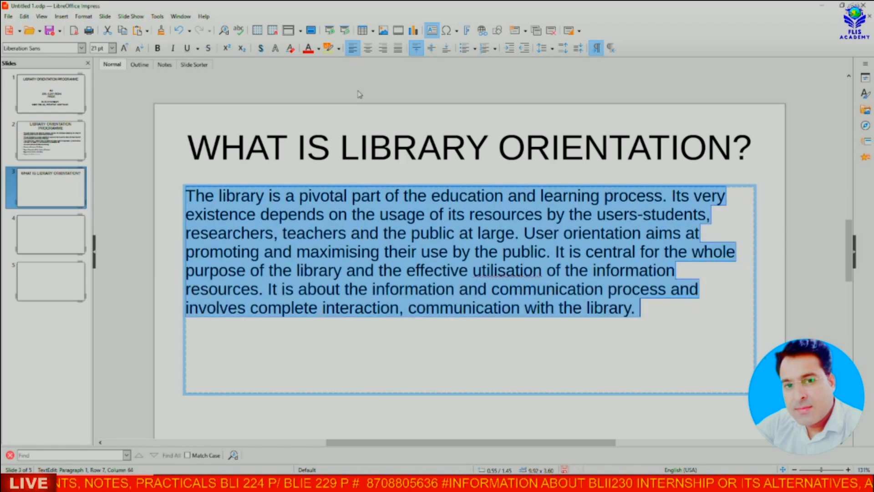
click(398, 48)
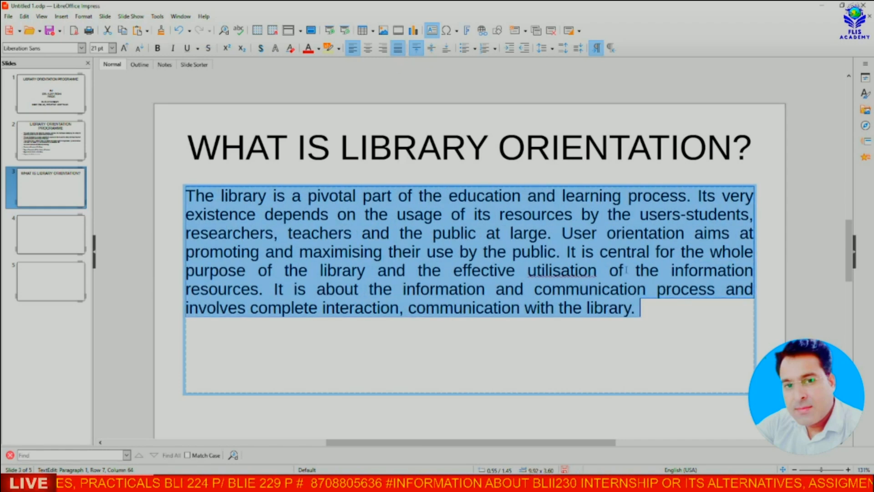
click(663, 343)
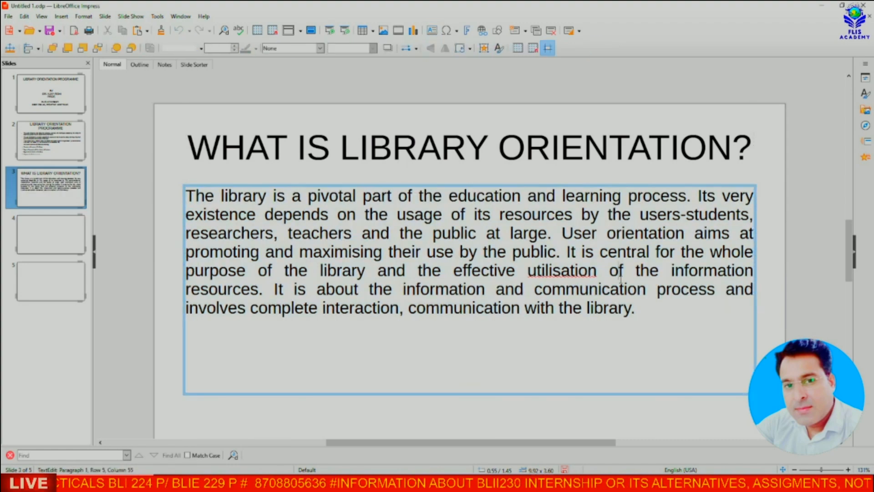
Step: Resize and reposition the paragraph's text box under the title, shrinking its font one step
click(754, 300)
drag(754, 289, 435, 315)
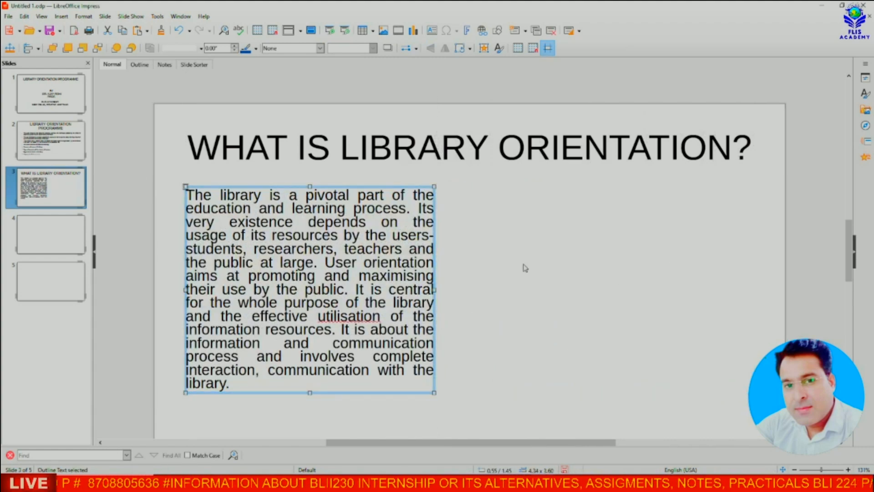
drag(434, 290, 503, 290)
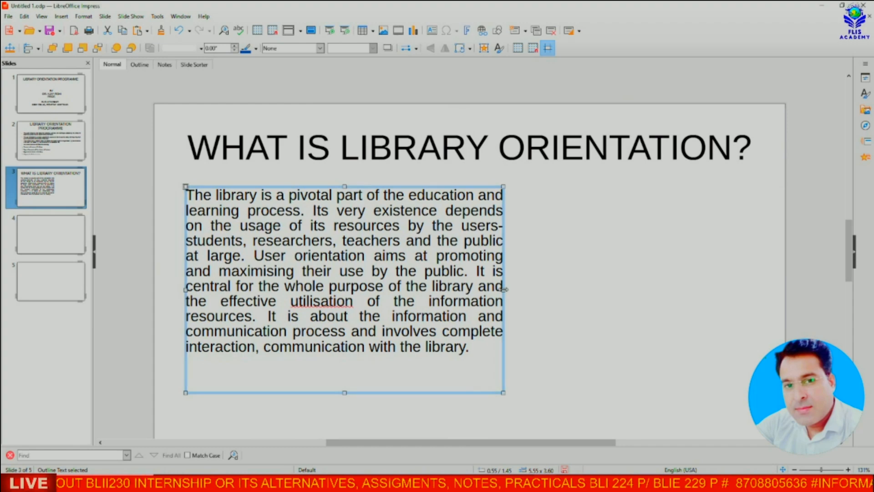
drag(503, 289, 770, 266)
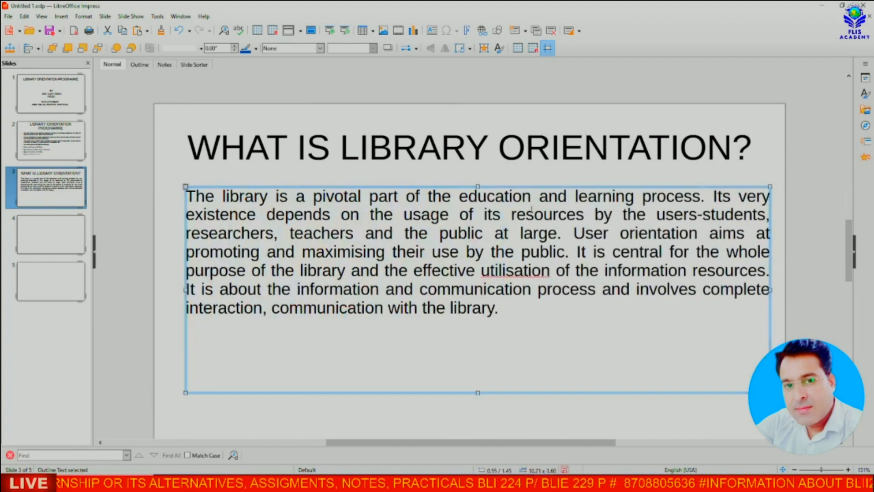
drag(478, 185, 494, 264)
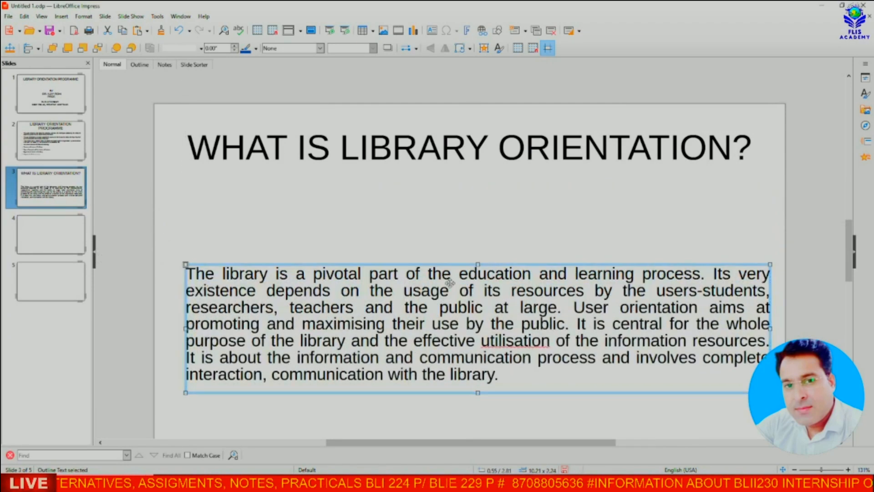
drag(186, 273, 523, 374)
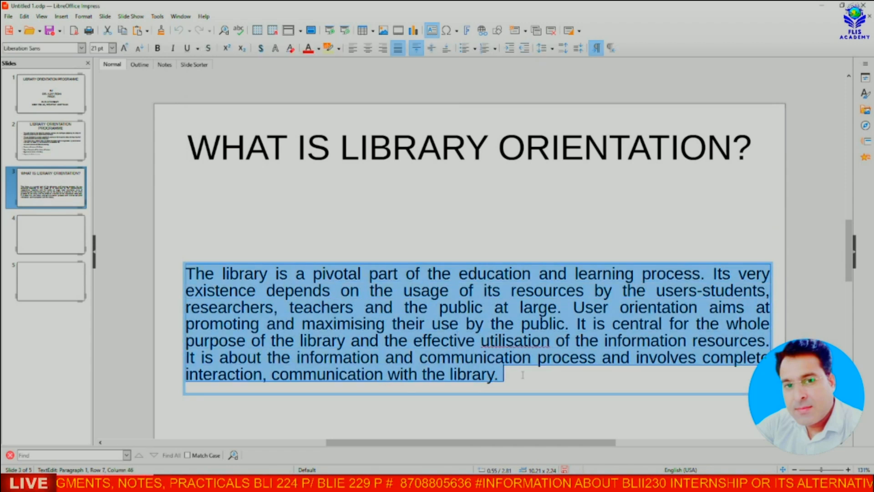
key(ctrl+[)
key(ctrl+[)
key(ctrl+[)
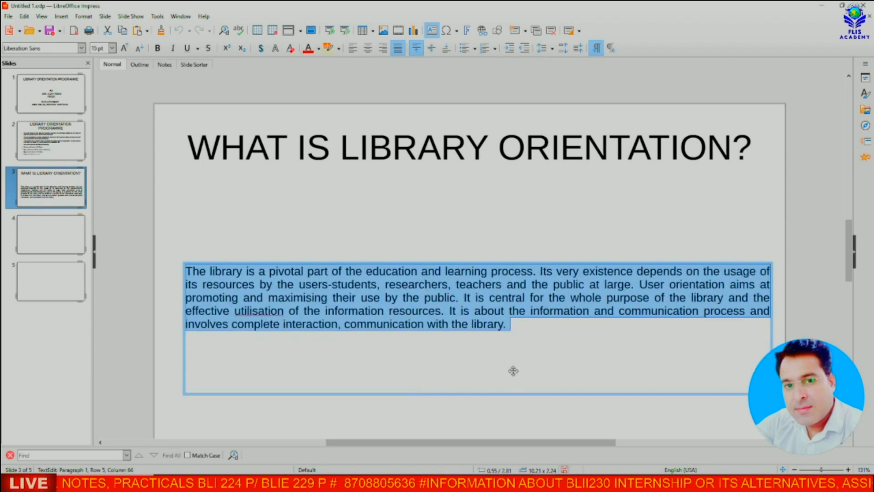
key(Up)
key(Up)
key(Up)
key(Up)
drag(500, 261, 501, 346)
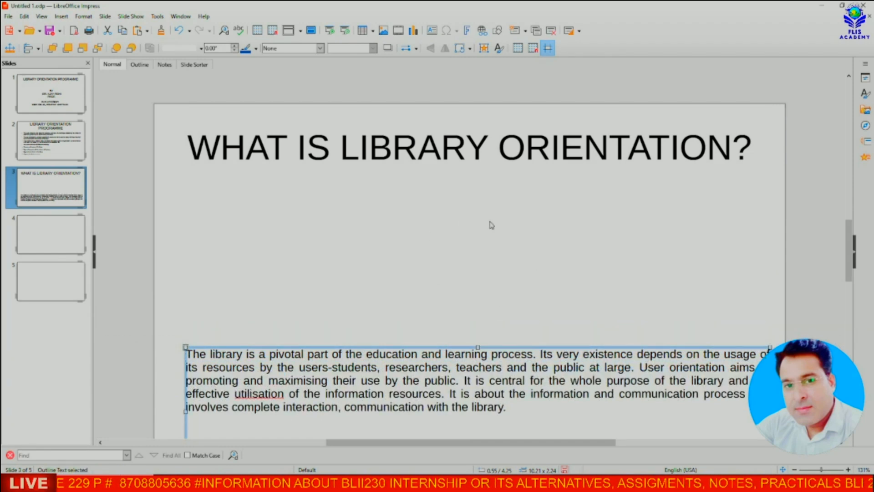
drag(444, 351, 448, 223)
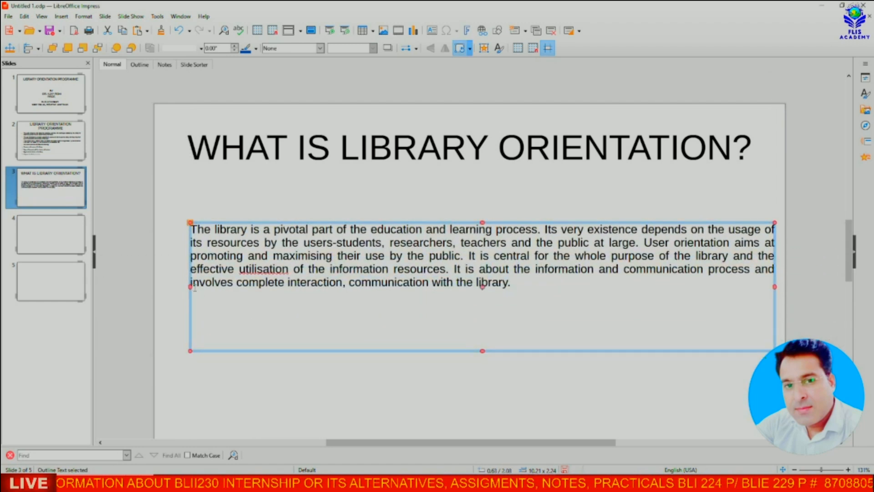
Step: Narrow the text box to the slide's right half, lengthen it, and set the text to 18 pt
click(234, 269)
click(190, 286)
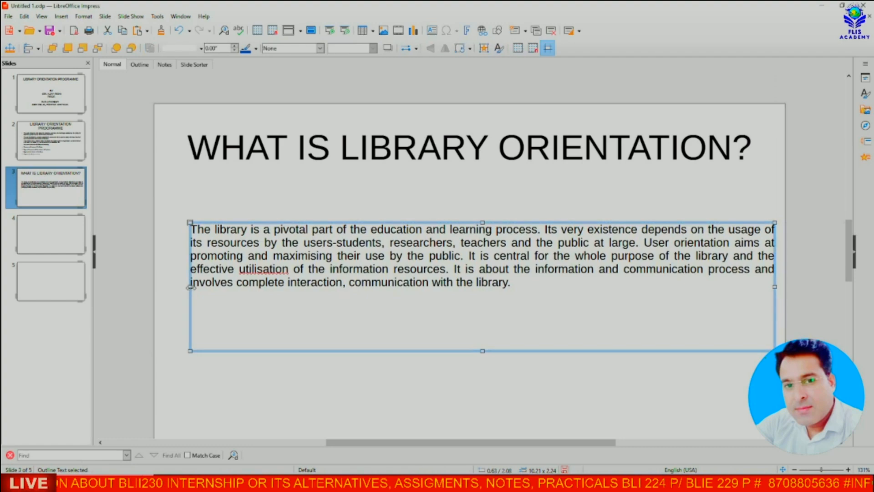
drag(190, 286, 487, 328)
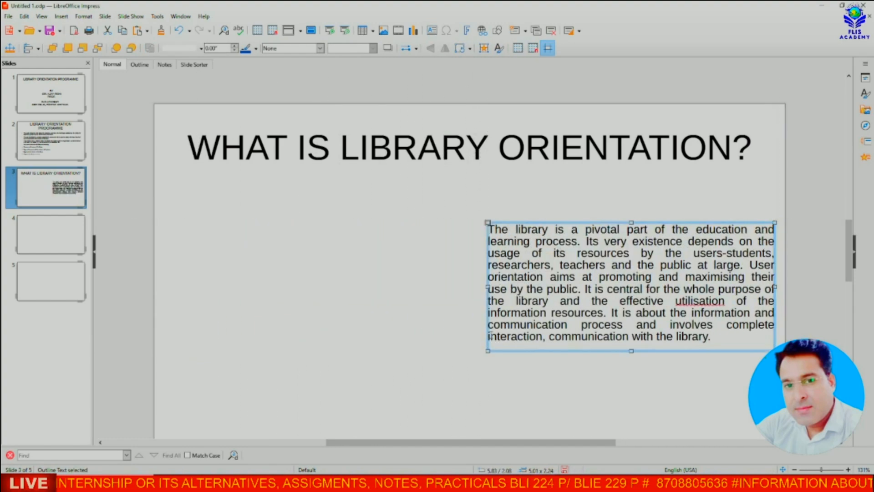
drag(631, 351, 639, 402)
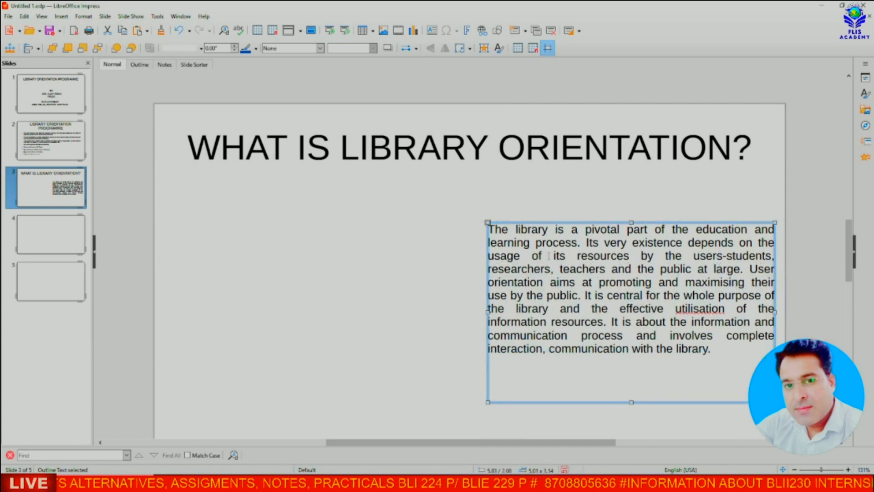
drag(488, 229, 709, 354)
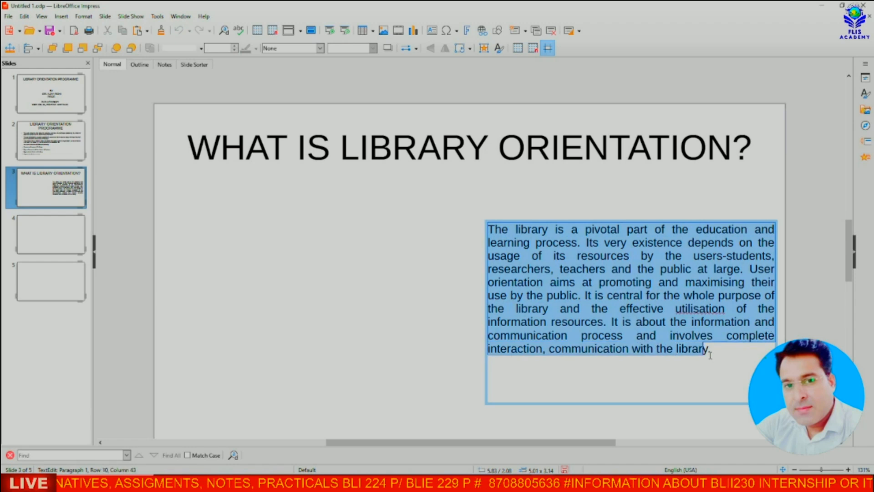
key(ctrl+bracketright)
key(ctrl+bracketright)
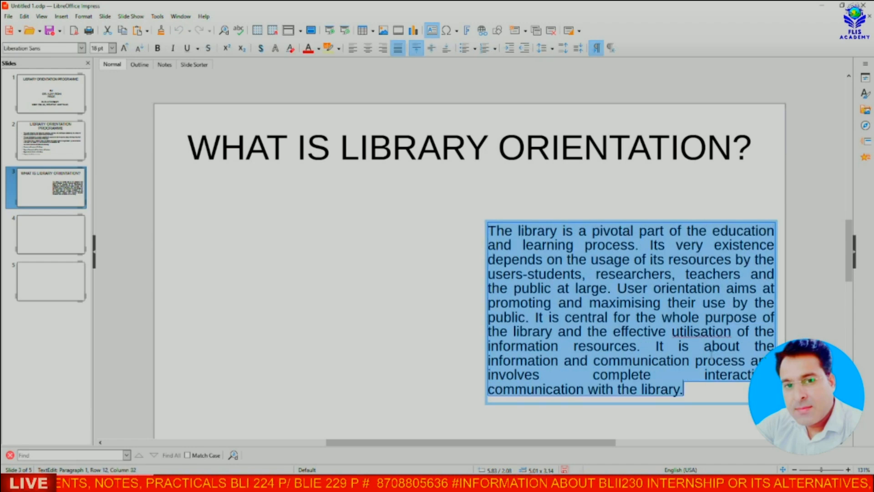
right_click(704, 334)
Step: Search Google Images for 'LIBrary orientation PIC', refining it with 'WiTH STUDENTS' and 'SESSION'
click(734, 384)
click(267, 268)
scroll(267, 268, down, 1)
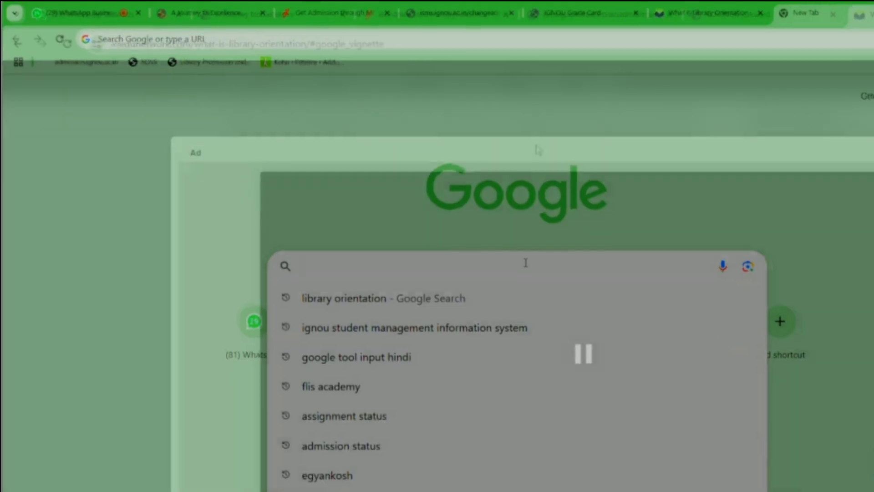
text(LIBrary orientation PIC)
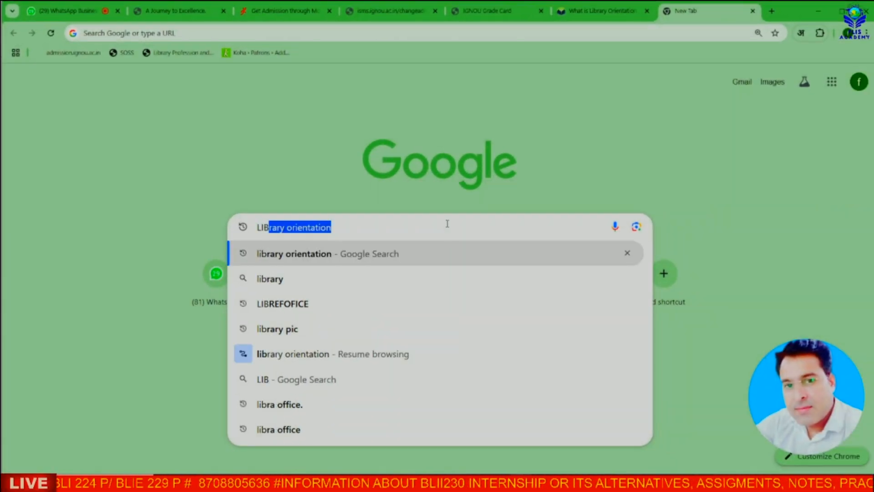
key(Return)
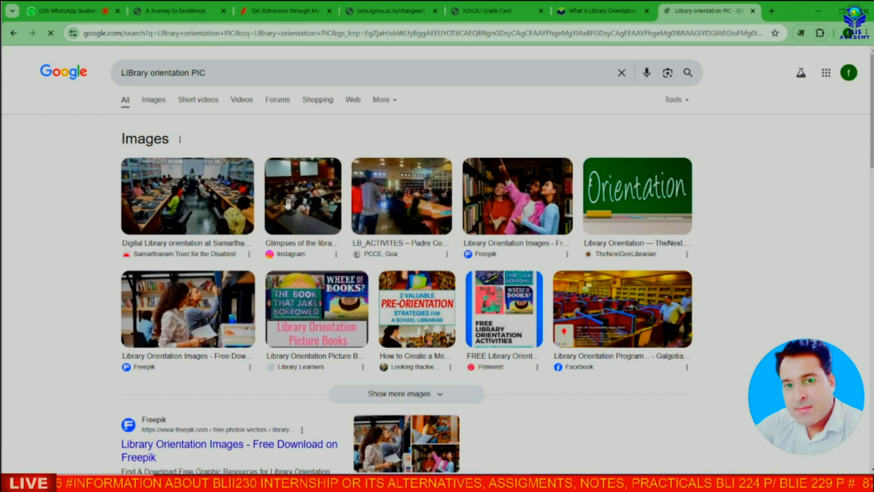
click(159, 101)
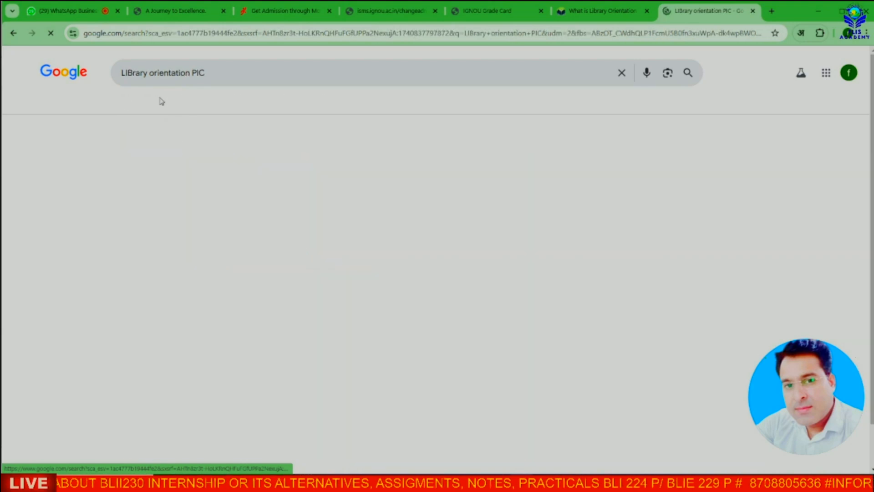
scroll(326, 217, down, 2)
scroll(326, 217, down, 8)
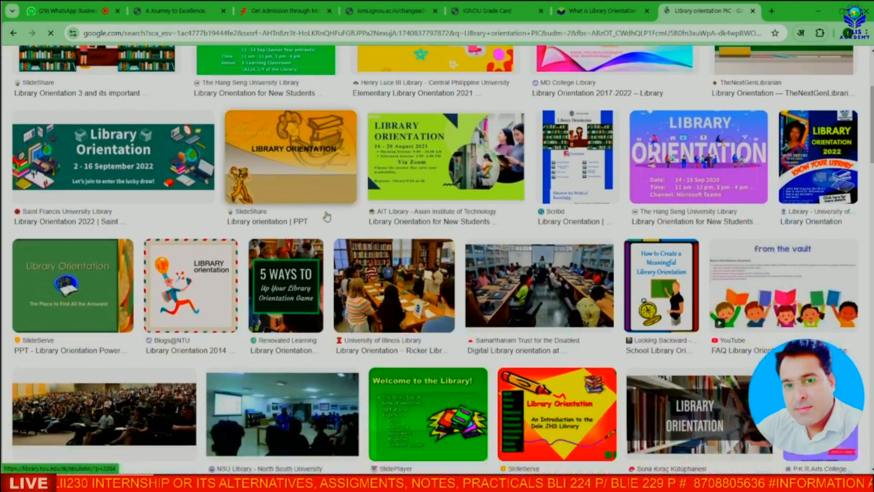
scroll(326, 216, down, 15)
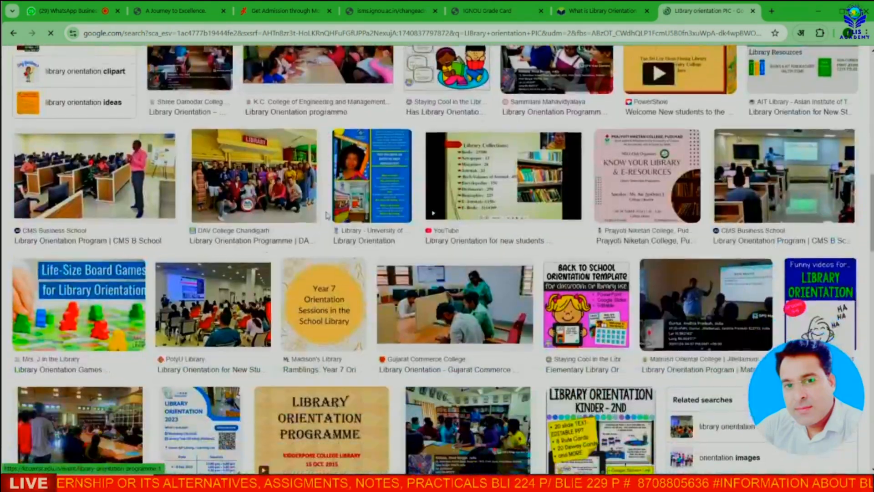
scroll(326, 216, down, 7)
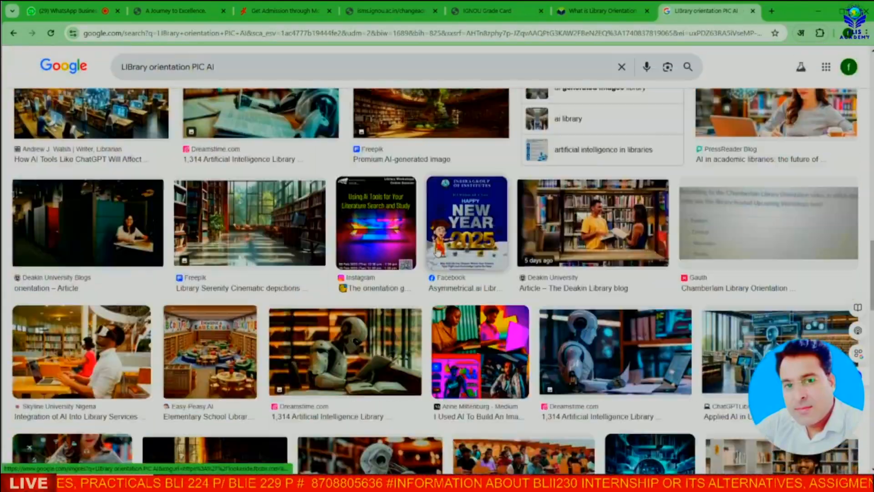
scroll(326, 216, down, 14)
scroll(326, 216, up, 6)
click(267, 73)
text(WiTH STUDENTS)
key(Return)
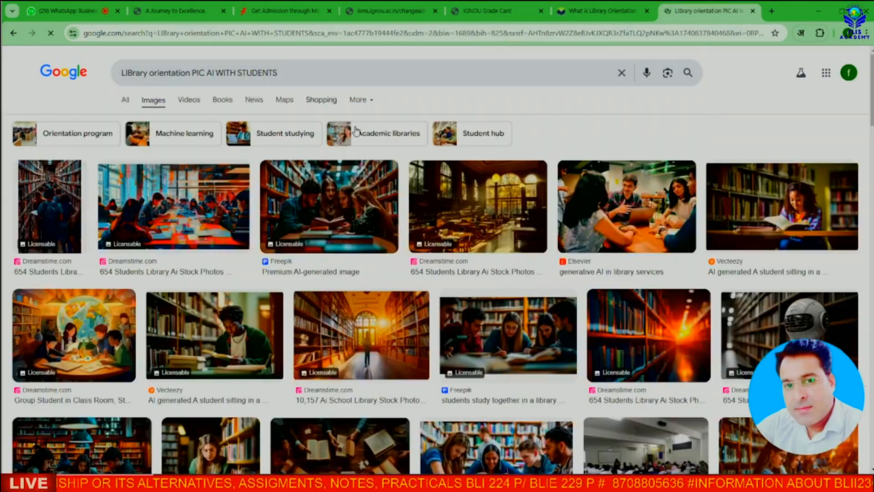
scroll(498, 235, down, 8)
scroll(498, 234, down, 1)
text(SESSION)
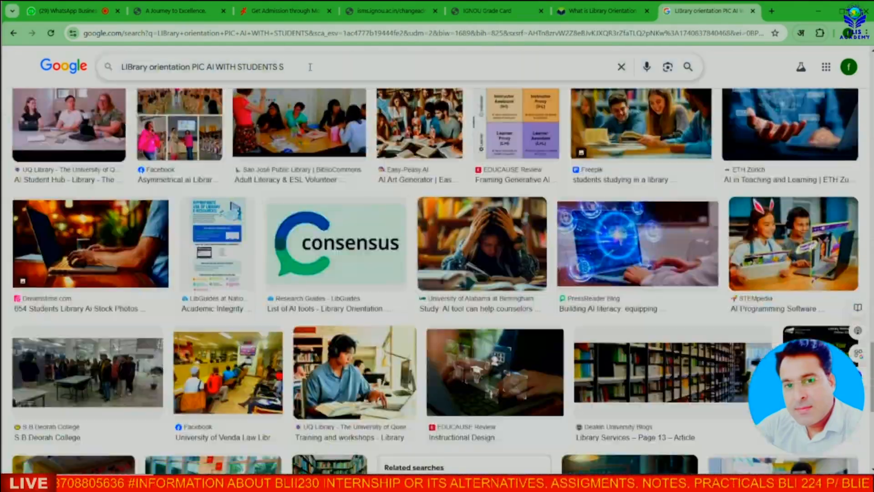
key(Return)
scroll(522, 217, down, 5)
scroll(522, 217, up, 5)
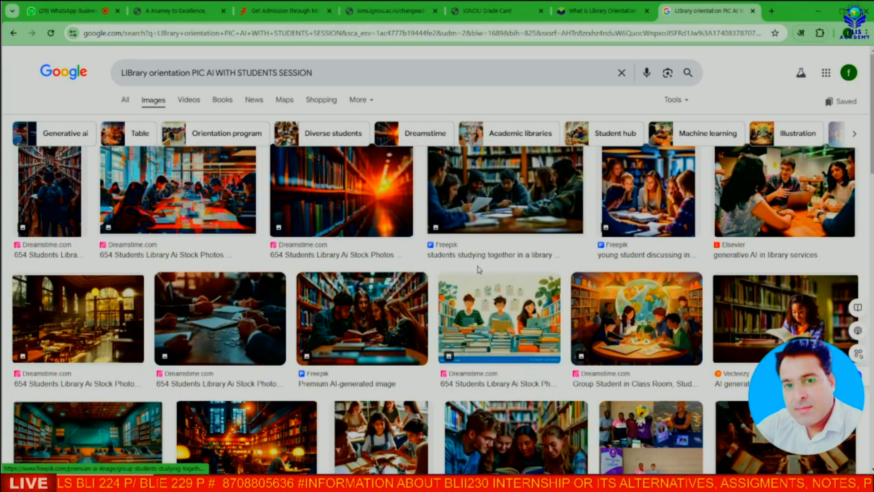
Step: Copy the globe round-table library illustration from its image preview
click(647, 320)
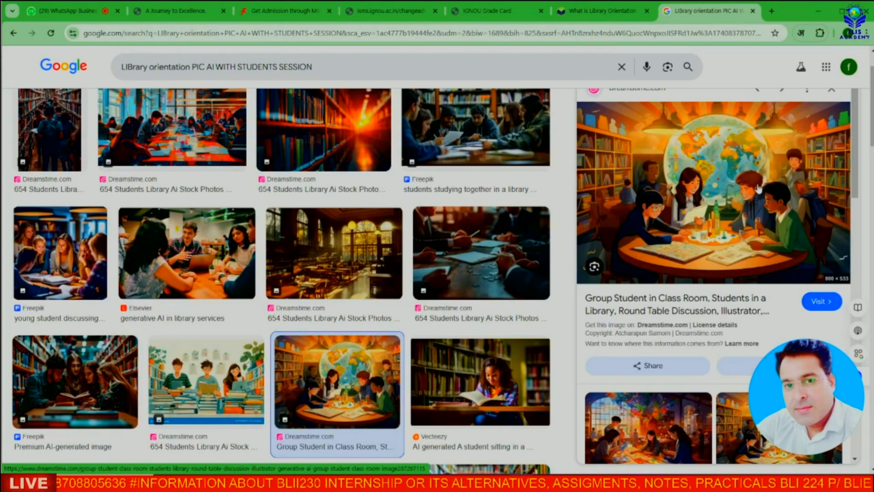
right_click(701, 183)
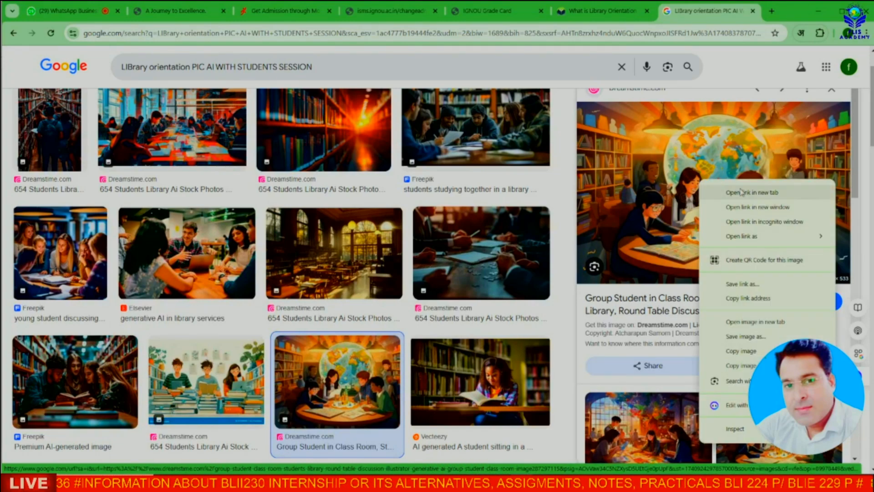
click(752, 352)
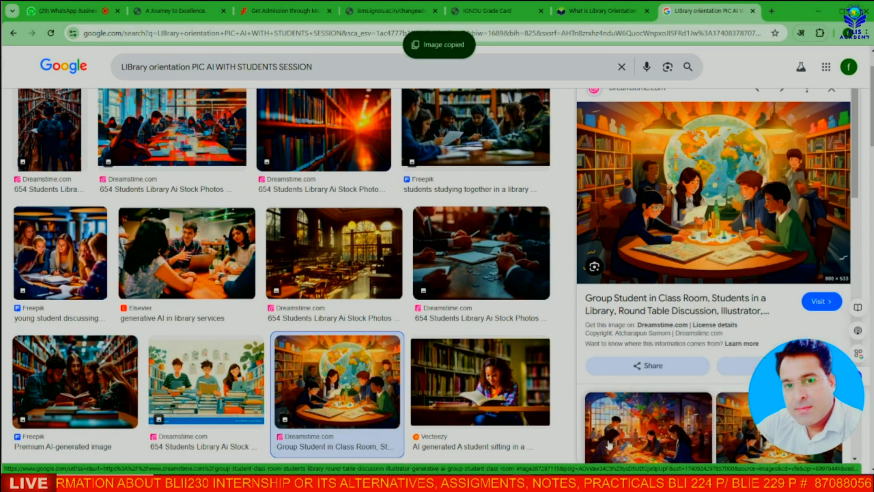
key(alt+Tab)
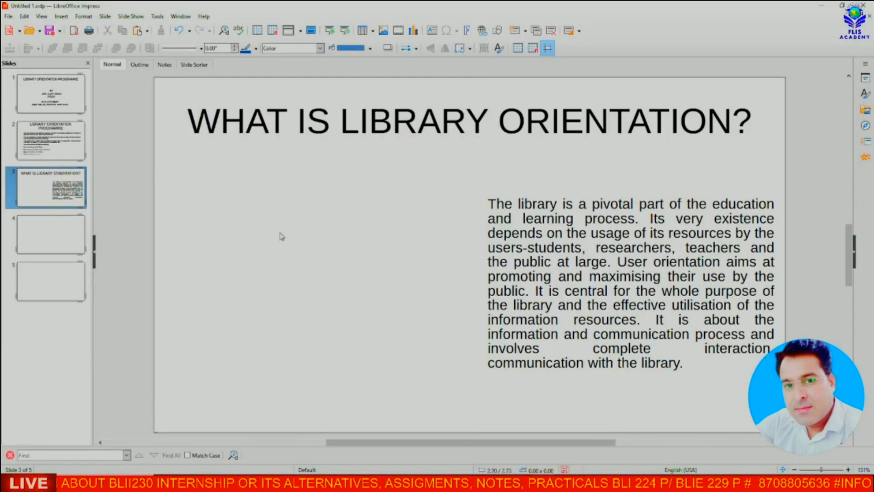
Step: Paste the illustration onto slide 3, shrink it, and place it left of the paragraph
key(ctrl+v)
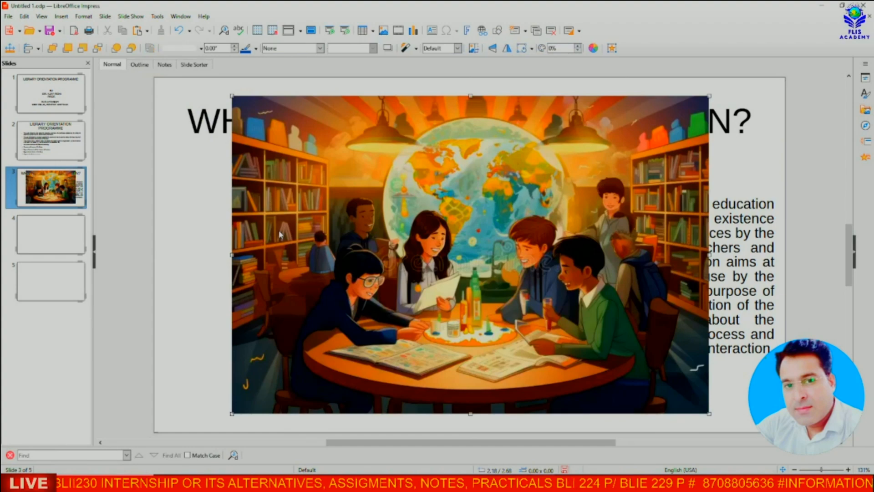
drag(709, 92, 488, 245)
mouse_move(447, 303)
mouse_down()
mouse_move(382, 279)
mouse_move(436, 294)
mouse_up()
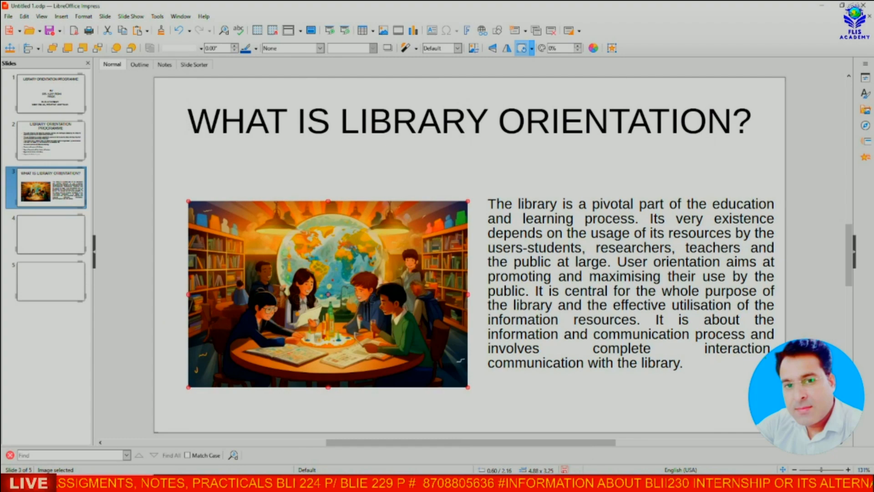
key(alt+Tab)
right_click(699, 191)
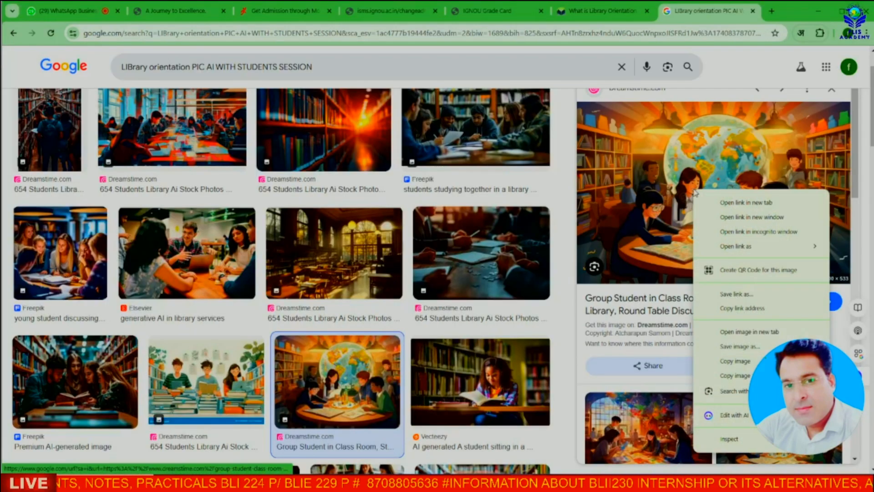
Step: Save the illustration to the Desktop as 'ORIENTATION PIC', keeping a copy of the file name
click(730, 352)
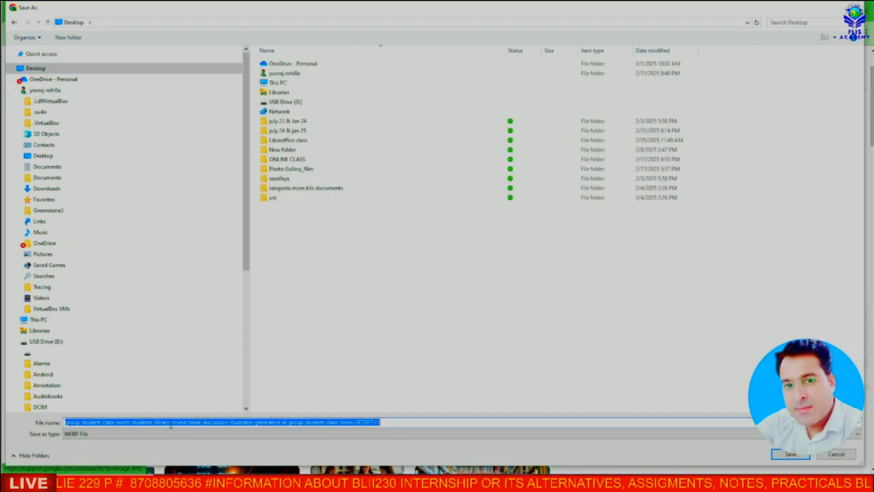
text(ORIENTATION PIC)
drag(114, 422, 65, 422)
right_click(81, 423)
click(108, 326)
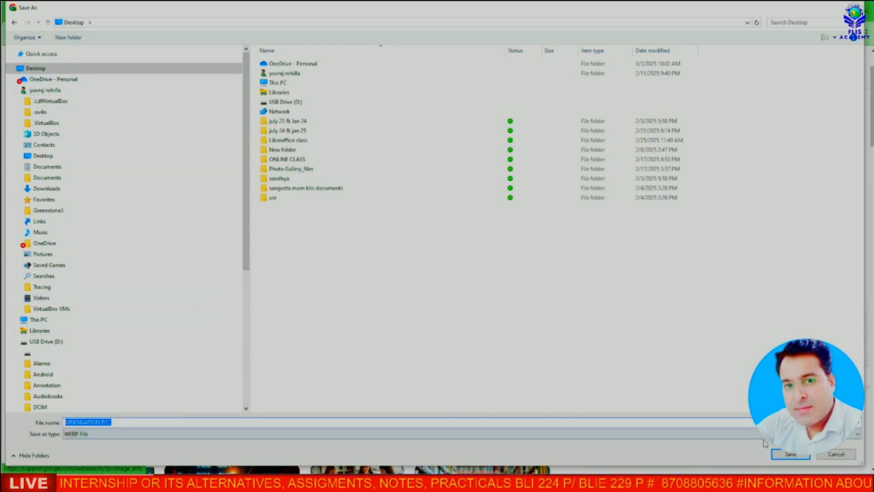
click(791, 454)
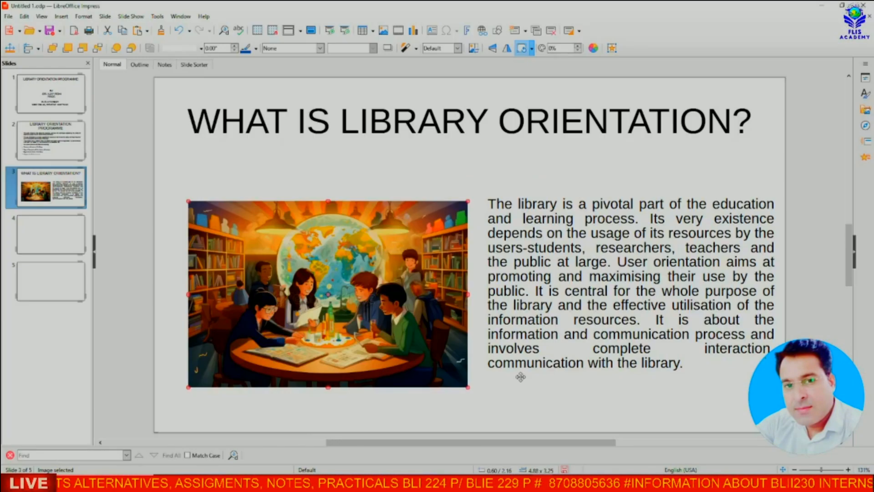
Step: Replace slide 3's pasted picture with the saved ORIENTATION PIC file from the Desktop
click(340, 253)
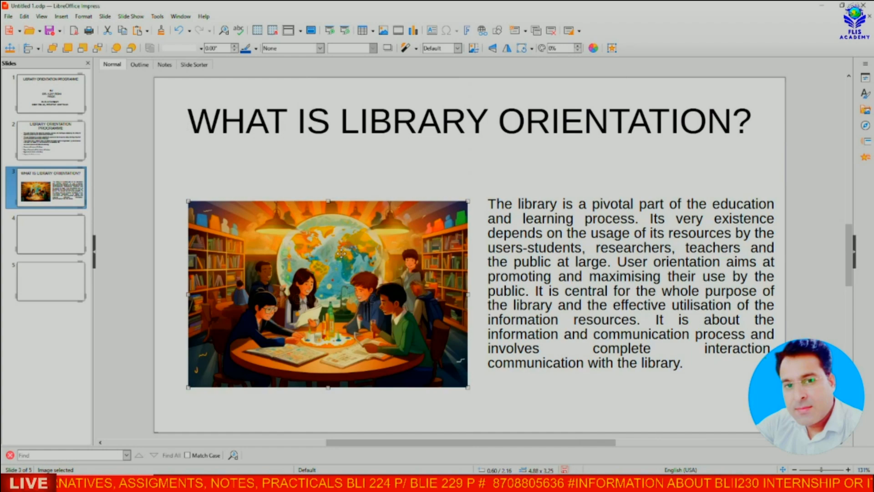
key(Delete)
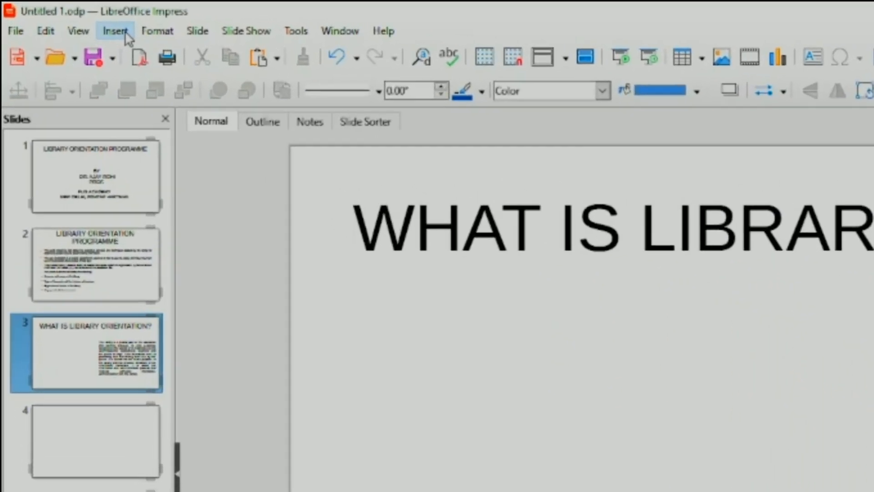
click(122, 35)
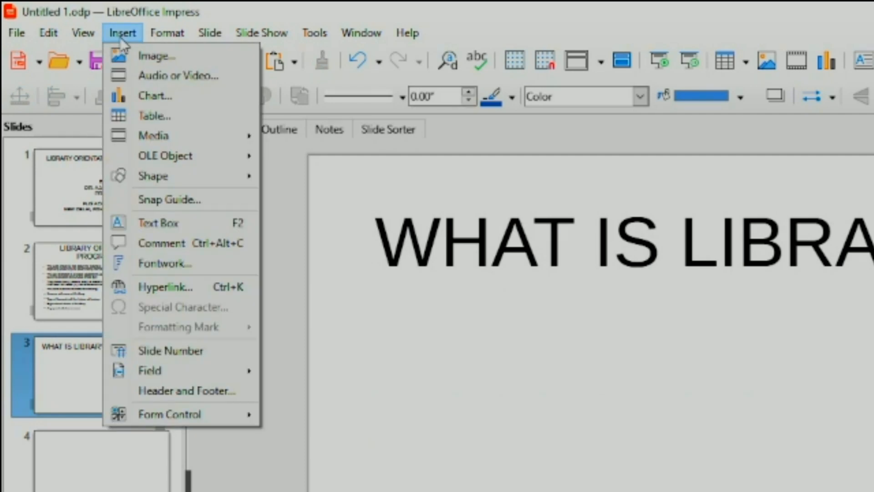
click(137, 55)
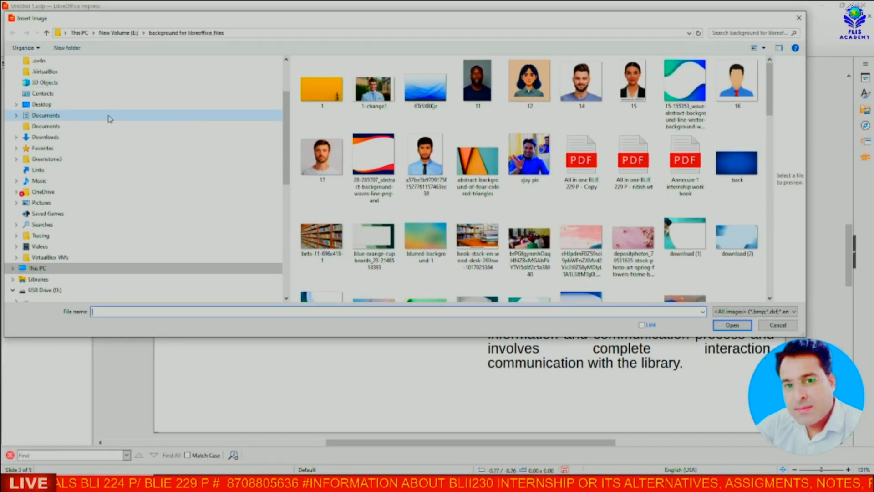
scroll(104, 100, up, 3)
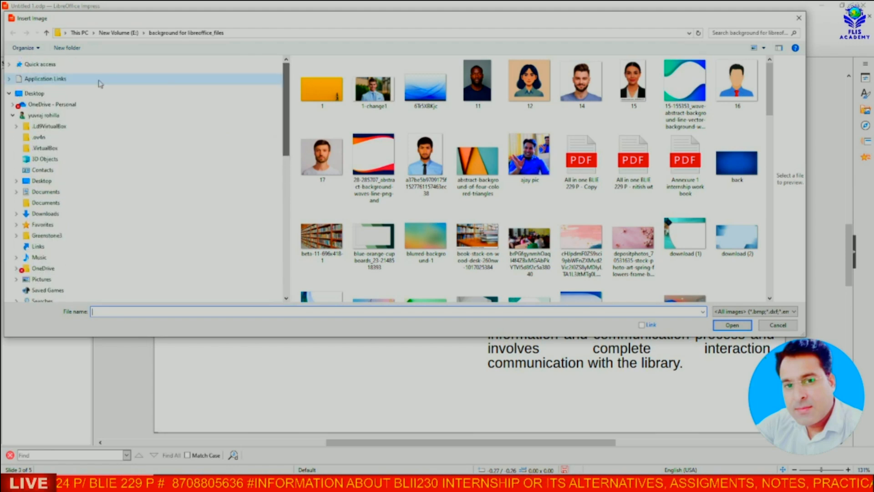
click(44, 94)
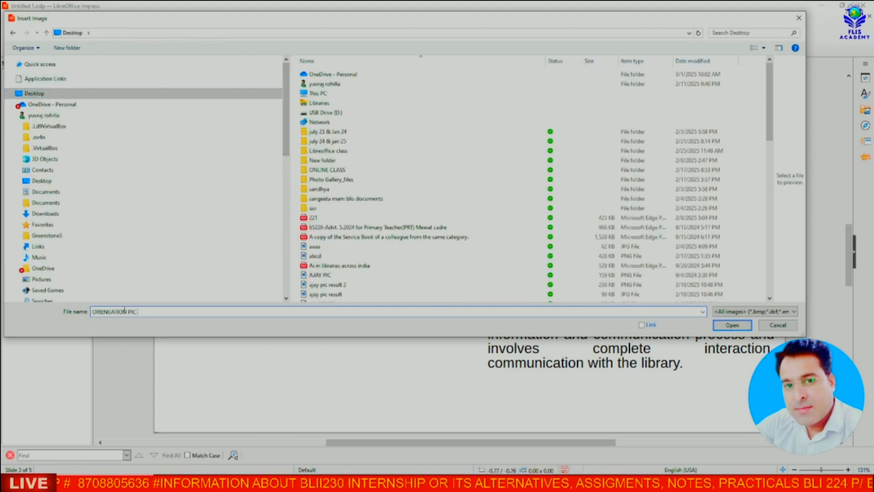
click(732, 325)
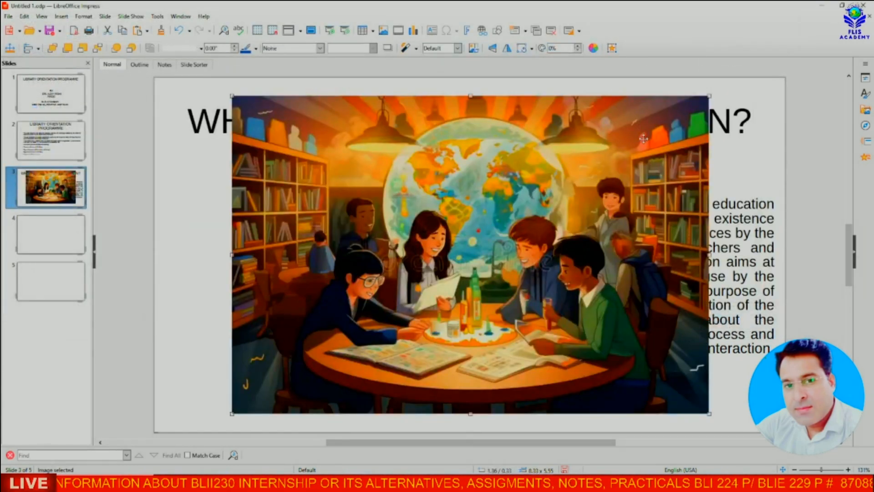
Step: Scale the new picture down, fit it beside the paragraph with slightly trimmed height, then go to slide 4
drag(710, 95, 515, 286)
drag(471, 311, 418, 287)
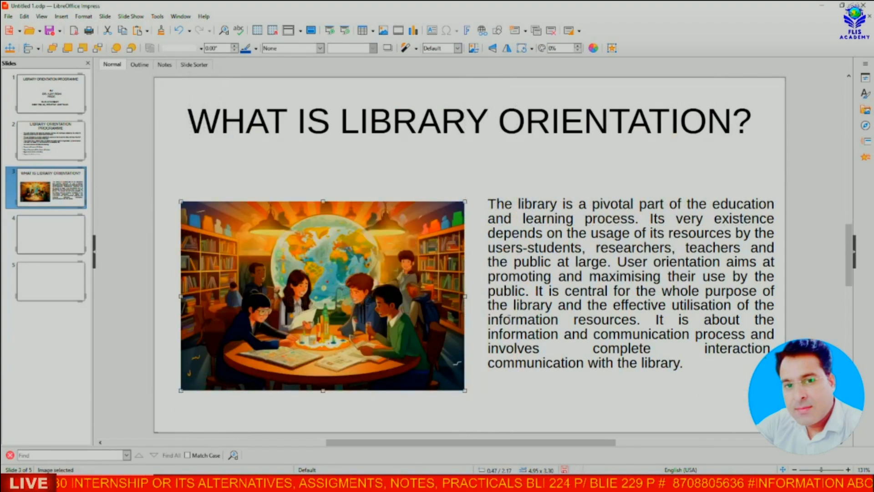
click(509, 318)
click(326, 390)
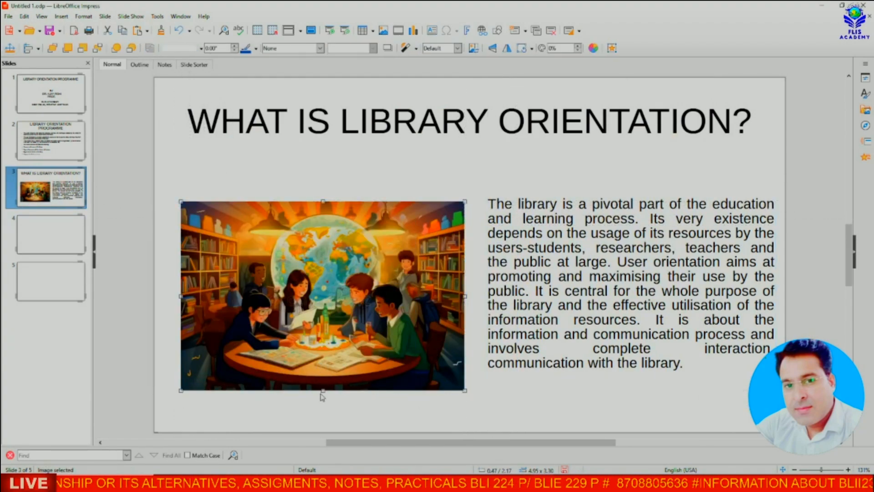
drag(323, 390, 327, 369)
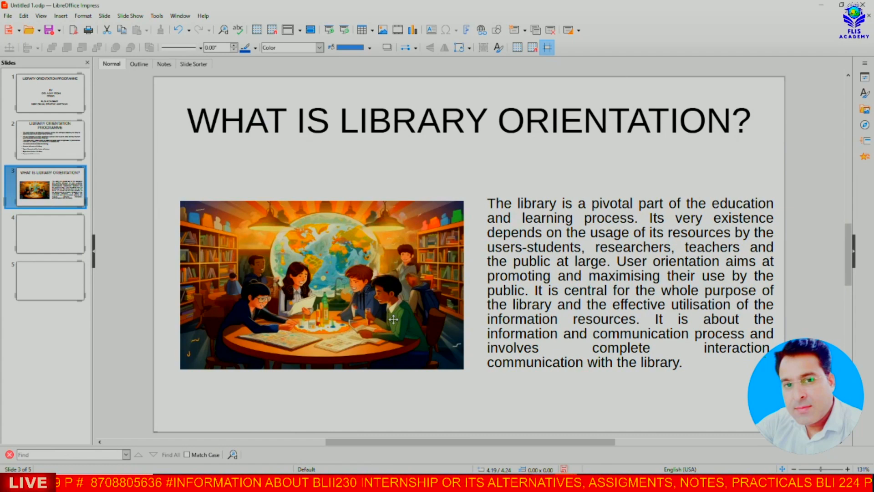
click(53, 232)
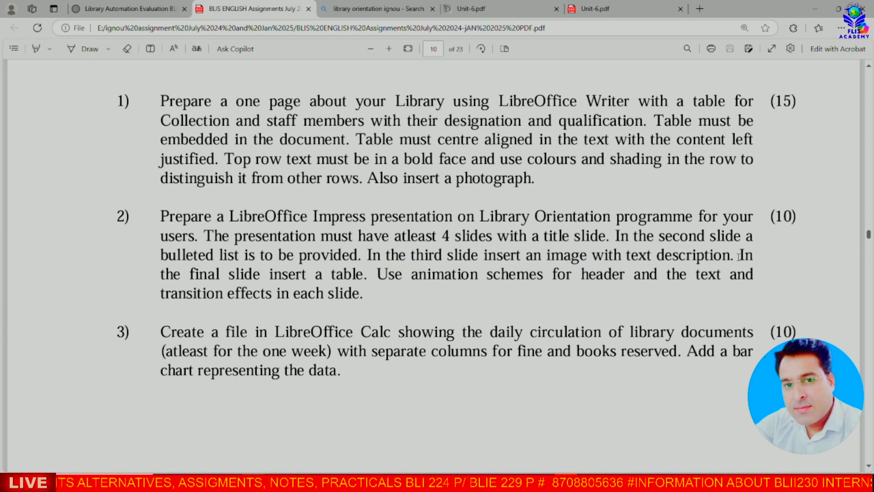
drag(734, 255, 367, 279)
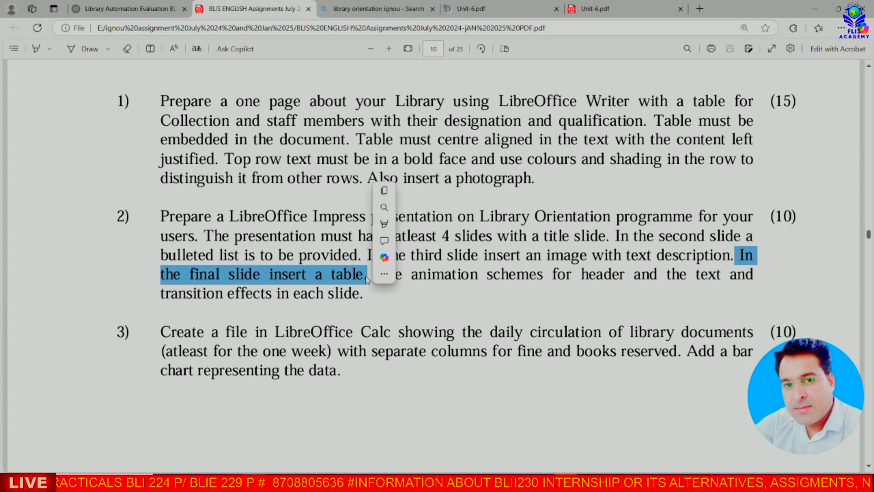
click(367, 276)
scroll(367, 277, up, 1)
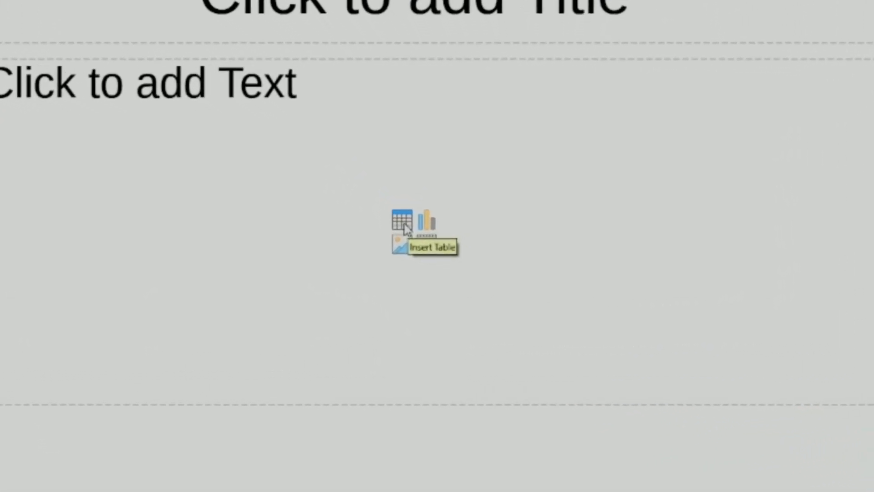
Step: Insert an empty table of 4 columns by 4 rows on slide 4
click(382, 209)
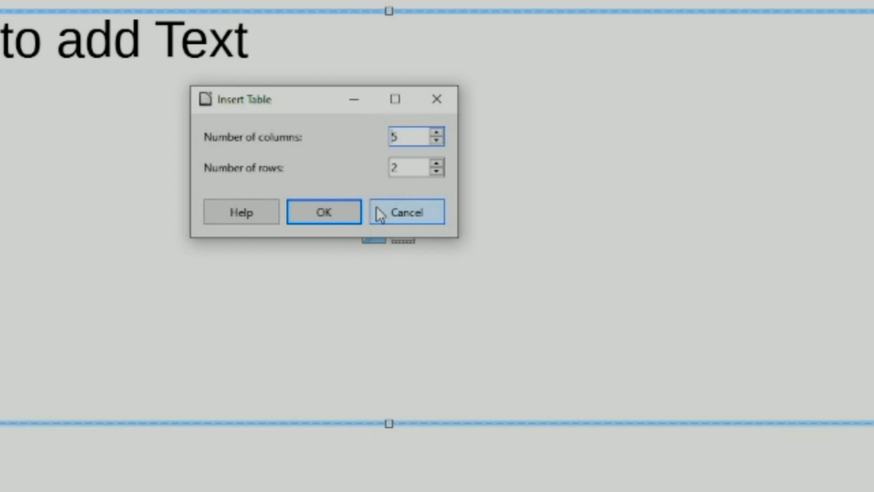
click(436, 98)
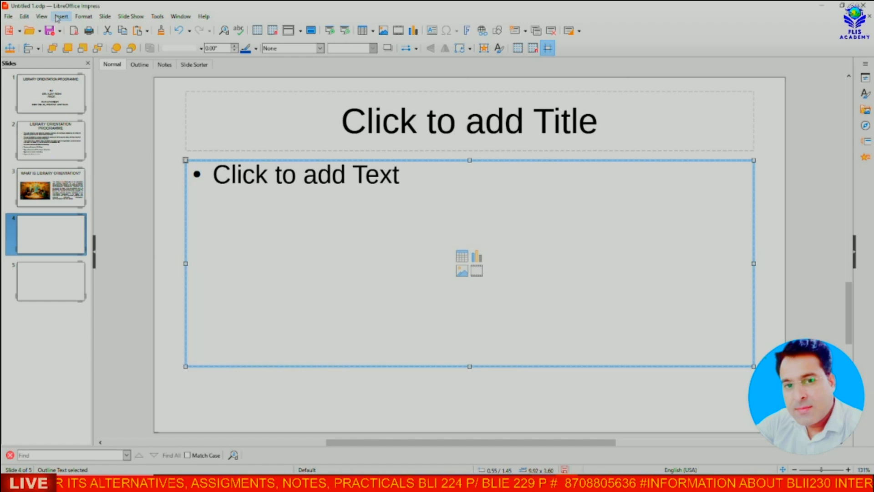
click(61, 17)
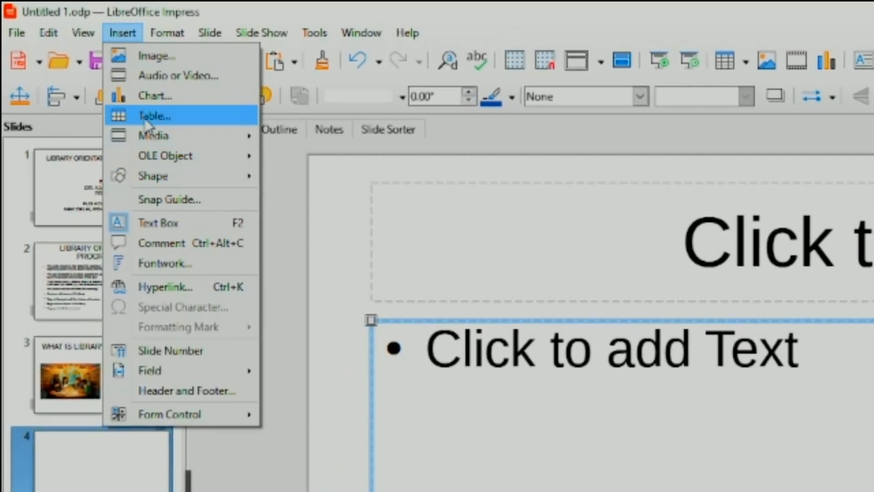
click(153, 117)
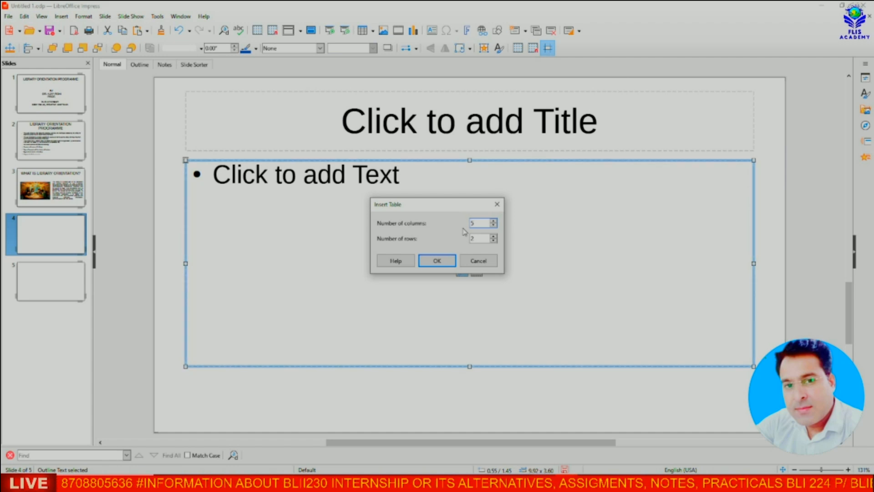
click(494, 221)
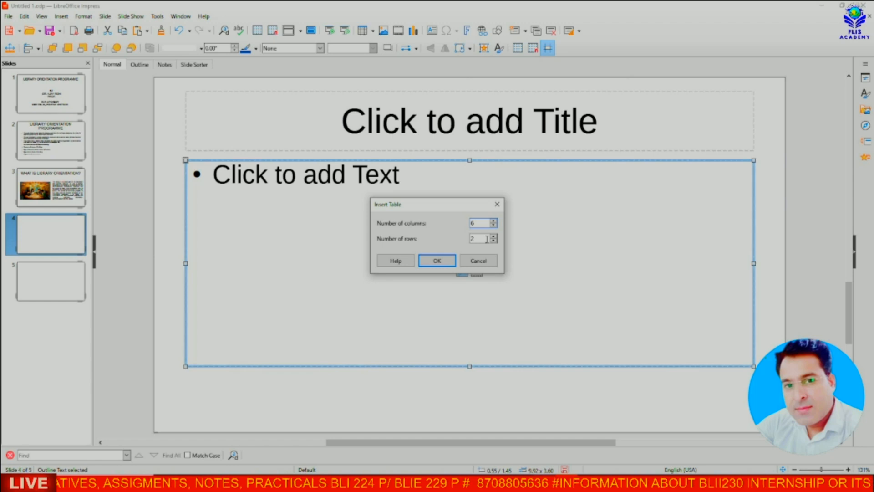
click(493, 225)
click(493, 225)
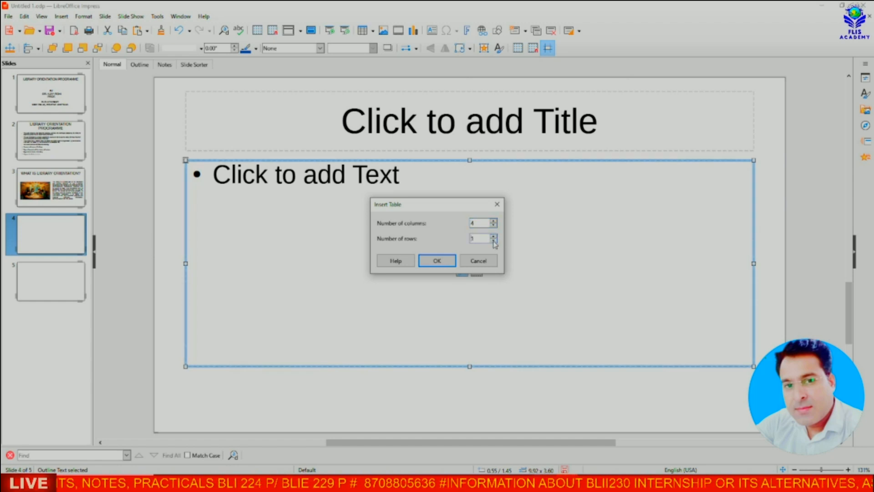
click(493, 241)
click(493, 236)
click(494, 236)
click(493, 236)
click(437, 261)
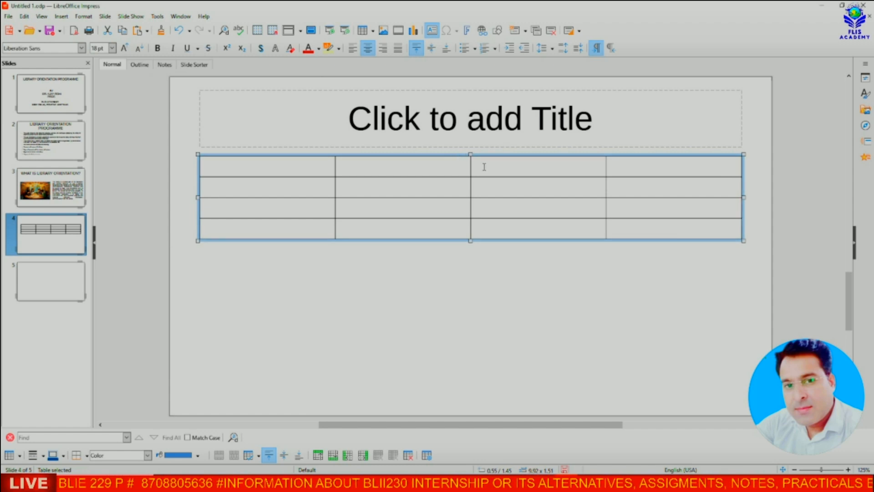
Step: Move the table down and narrow it from both sides so it sits centred
click(490, 287)
click(468, 160)
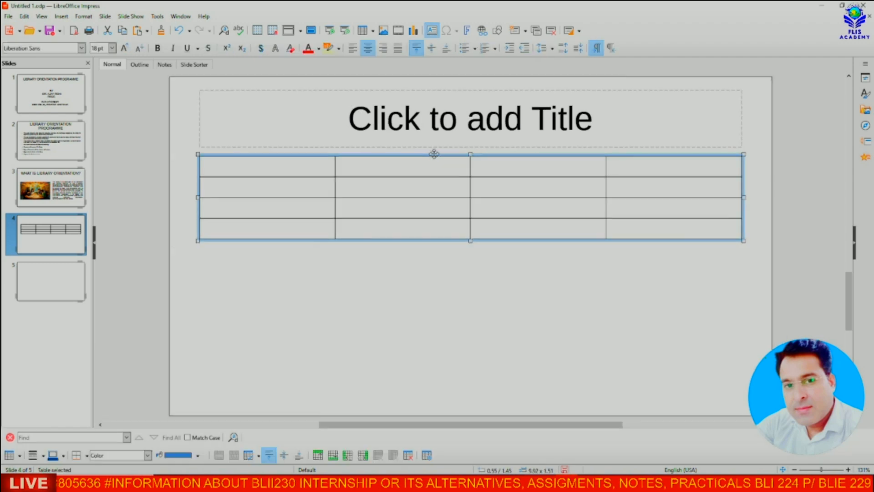
drag(434, 154, 442, 238)
drag(206, 282, 269, 282)
drag(751, 281, 674, 294)
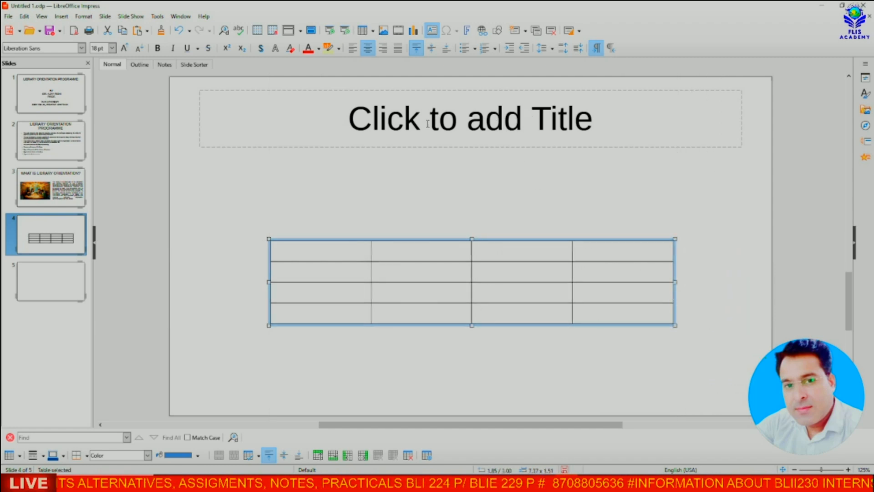
click(551, 124)
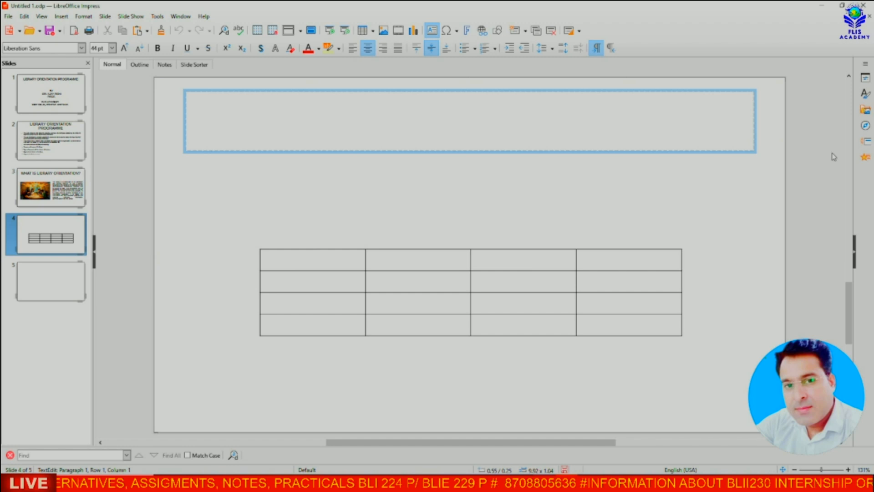
Step: Enter 'LIBRARY RESOURCES' as slide 4's title and deselect the table
text(LIBRARY RESOURCES)
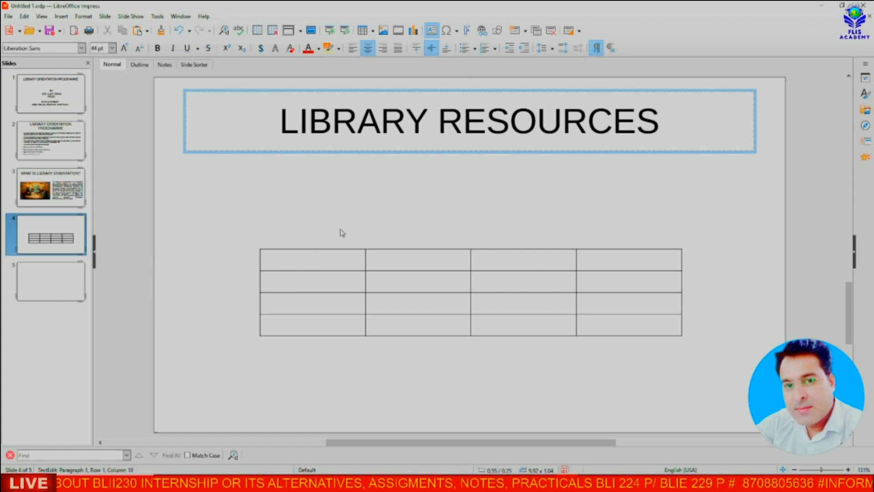
click(319, 248)
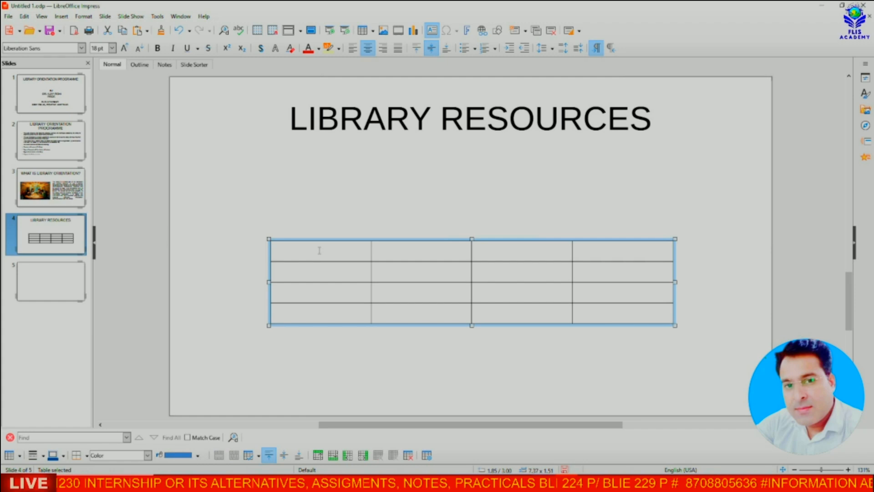
click(312, 229)
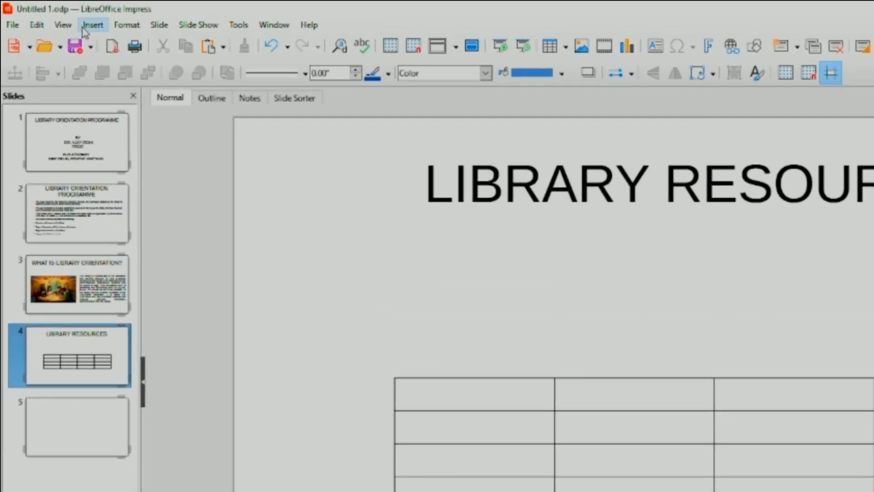
click(57, 17)
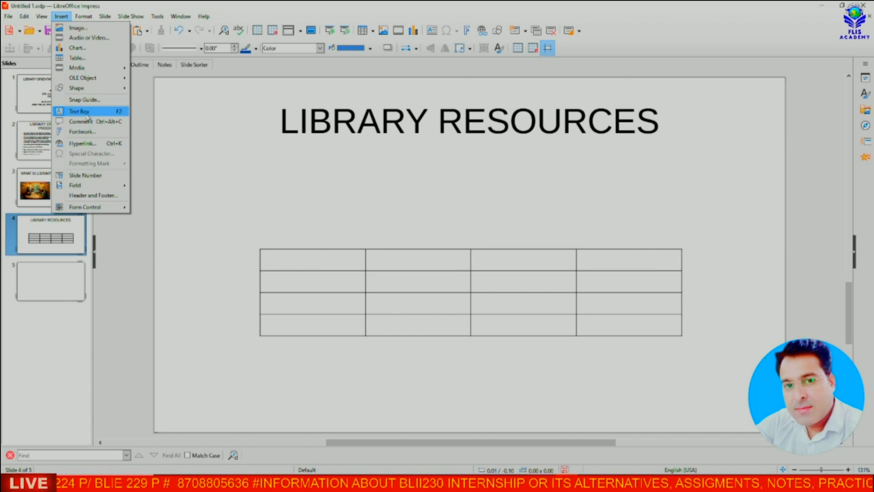
Step: Draw a text box above the table and type 'LIBRARY HAS FOLLOWING RESOURCES'
click(87, 114)
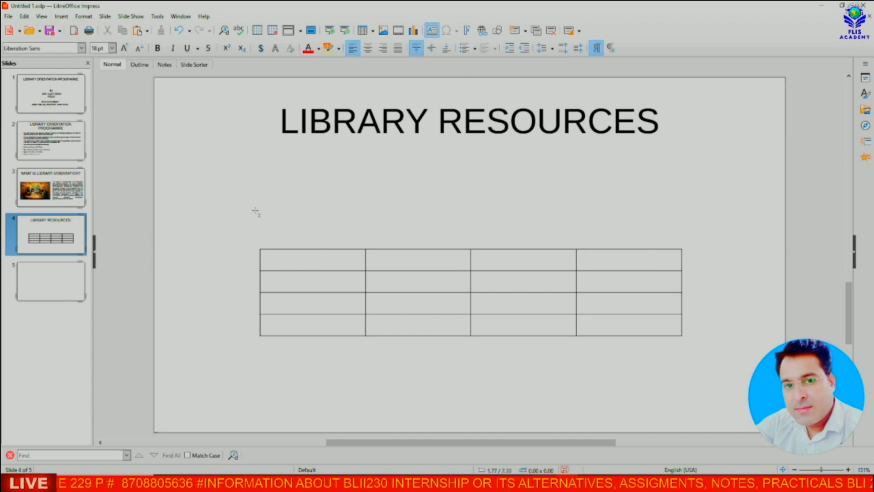
drag(350, 252, 440, 241)
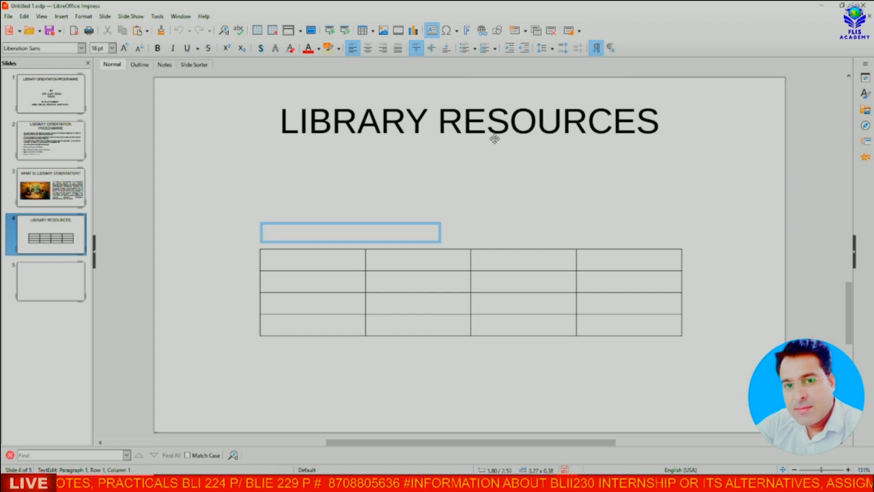
text(LIBRARY HAS S)
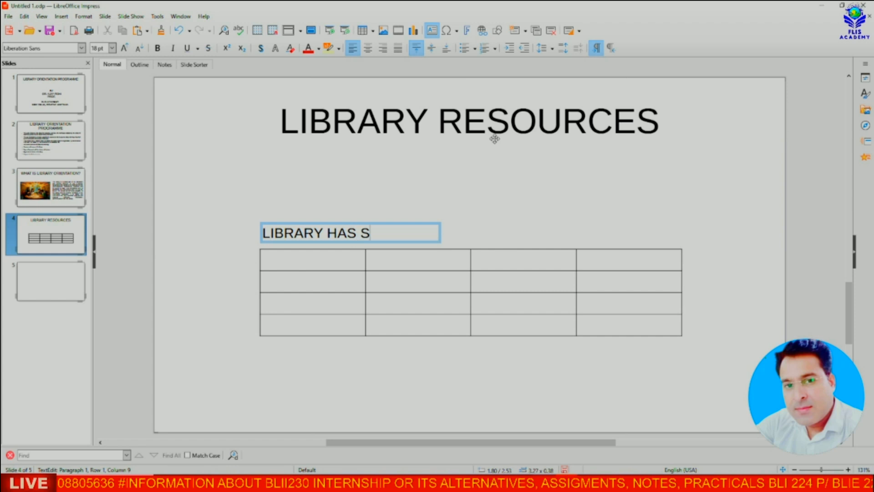
key(BackSpace)
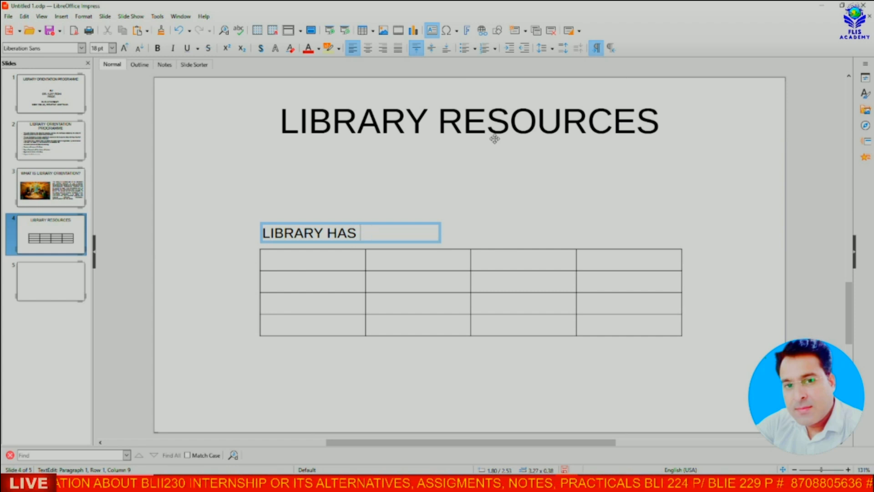
text(FOLLOWING RESOURCES)
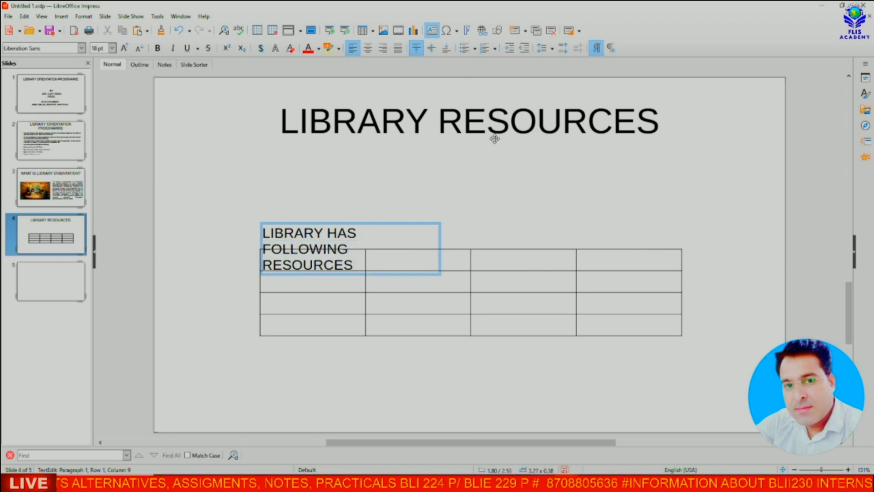
Step: Resize the caption box to a single line and make the caption bold and underlined
click(438, 233)
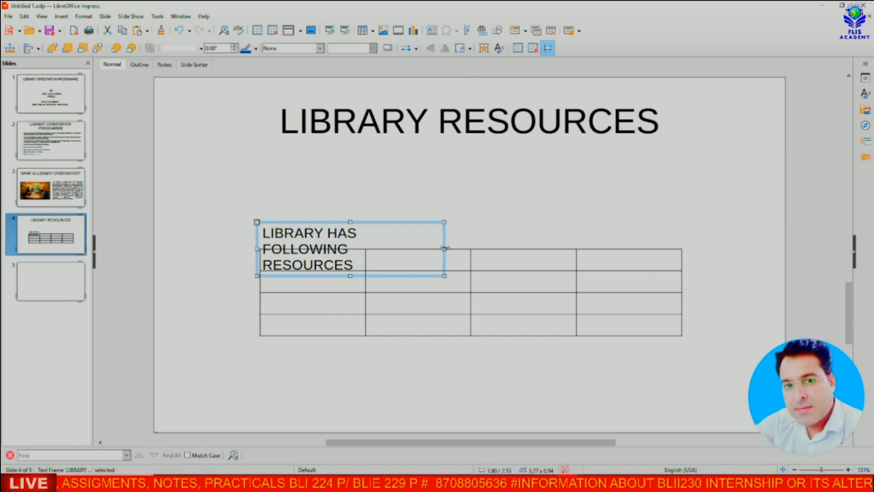
drag(445, 249, 568, 240)
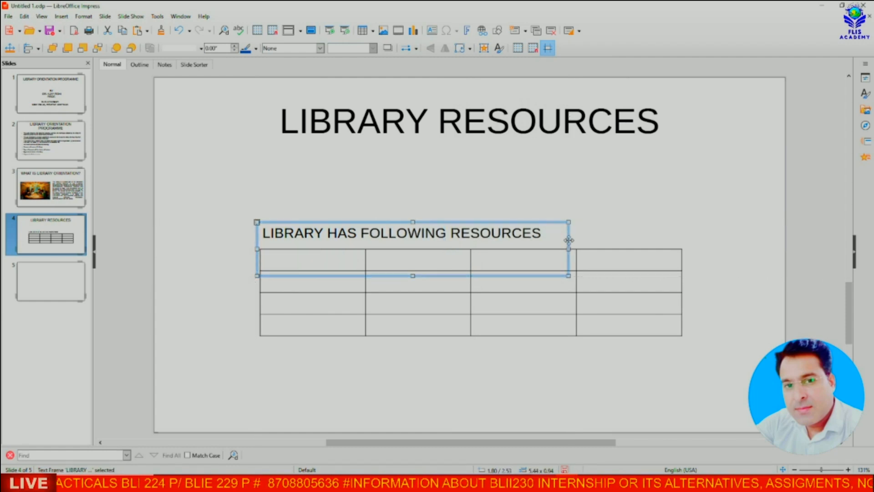
drag(415, 276, 415, 245)
click(425, 233)
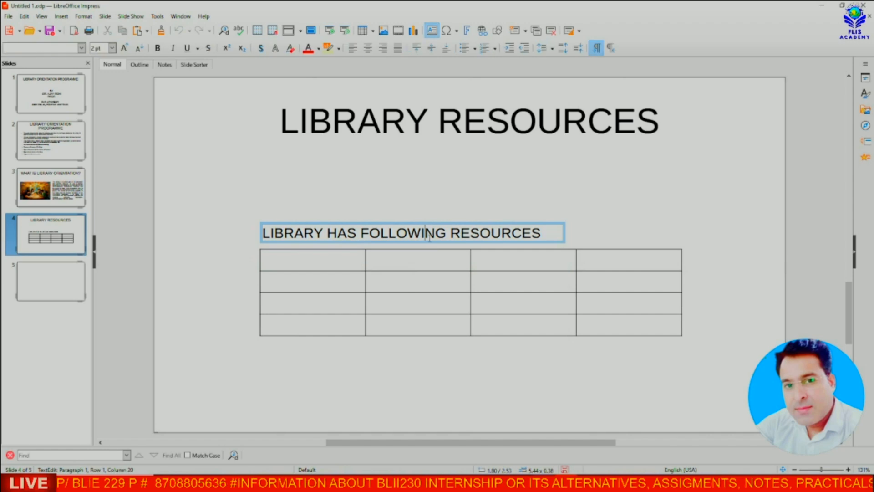
drag(262, 233, 545, 234)
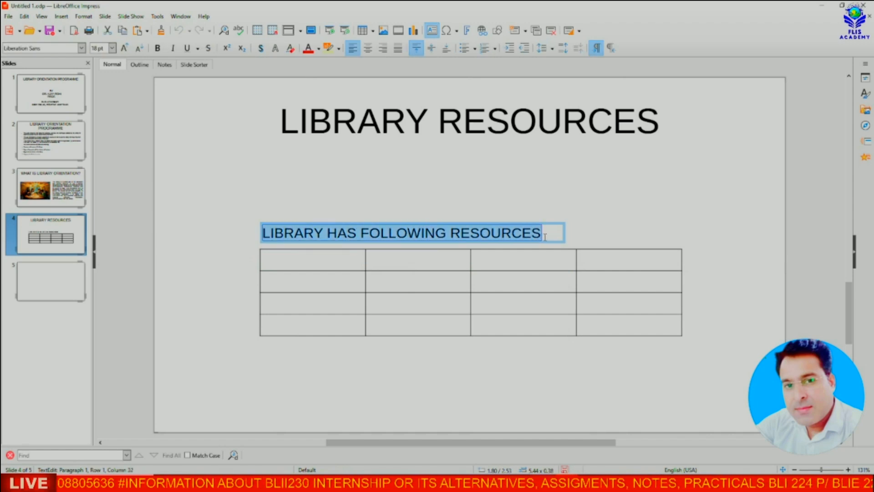
click(187, 48)
click(158, 50)
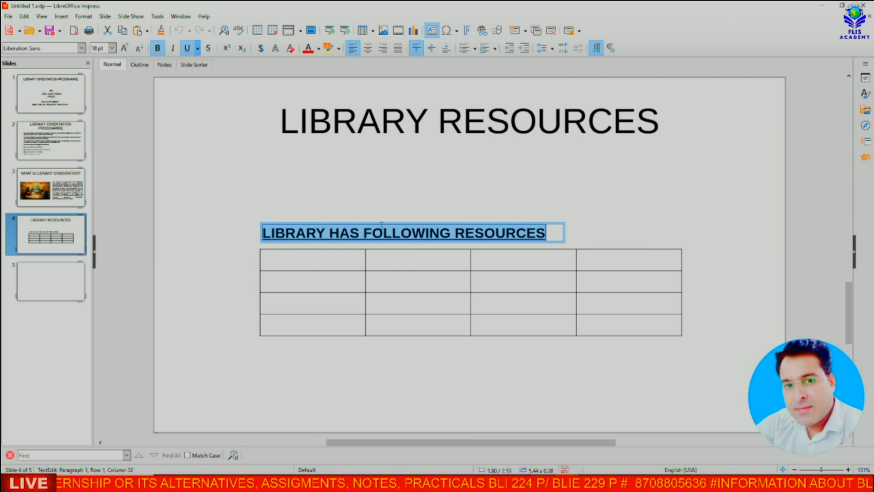
click(242, 214)
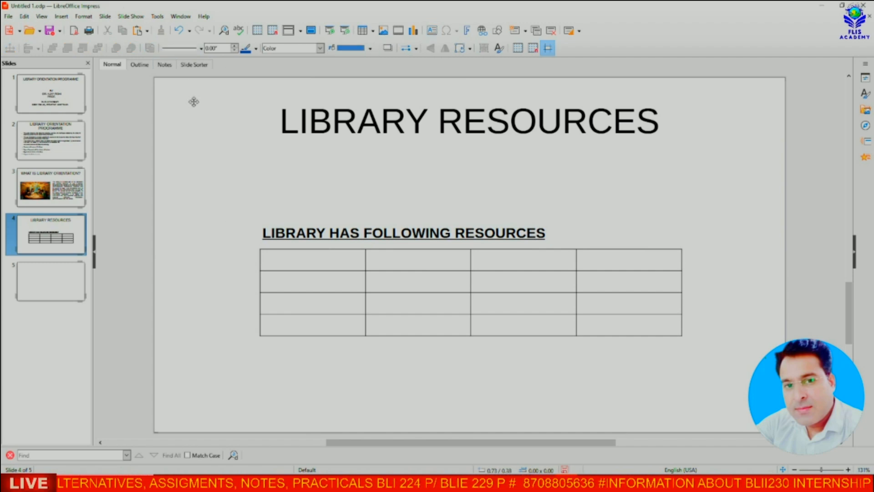
Step: Enter the table headings S.No., Collection, Titles and Volumes
click(300, 257)
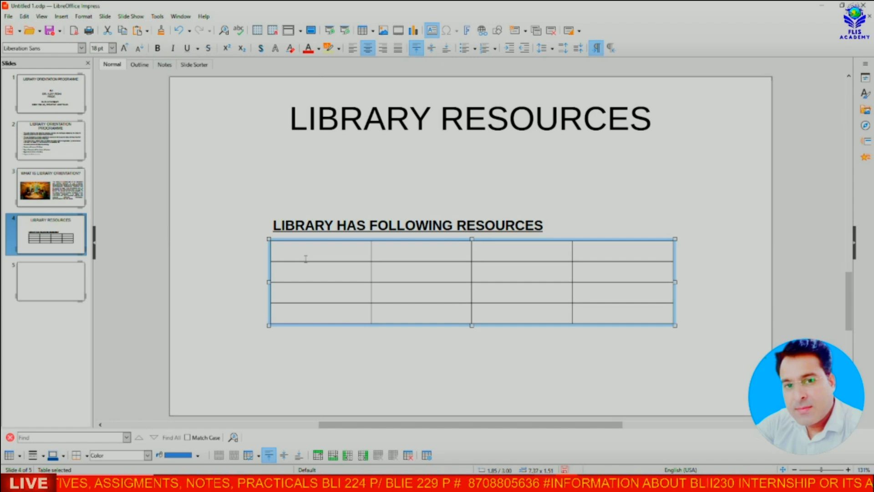
click(305, 254)
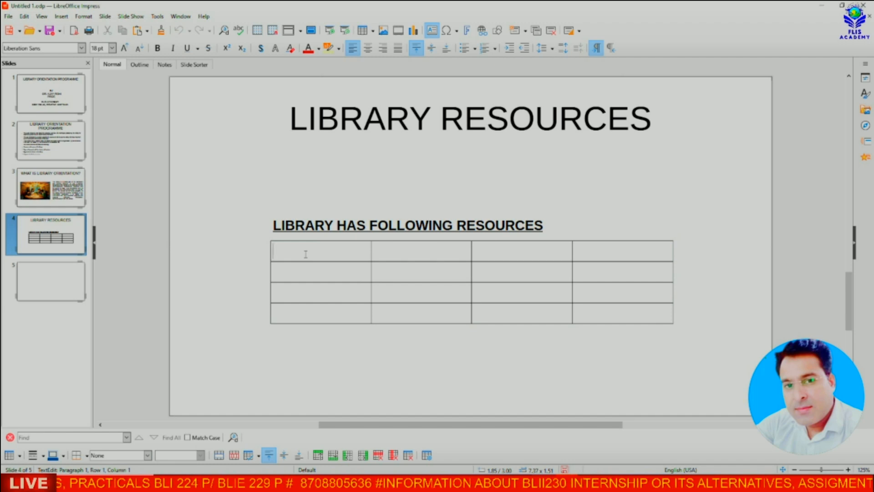
text(S)
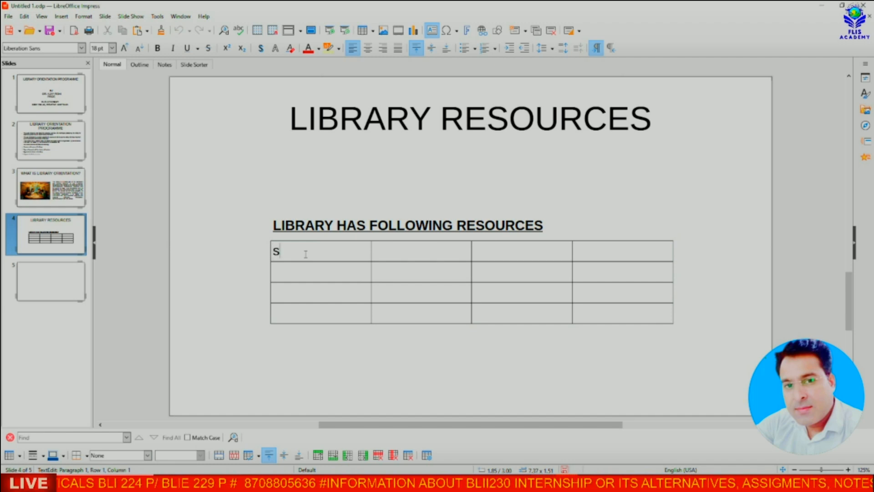
text(.No. Co)
key(BackSpace)
key(BackSpace)
text(Collection)
key(Tab)
text(Title)
key(Tab)
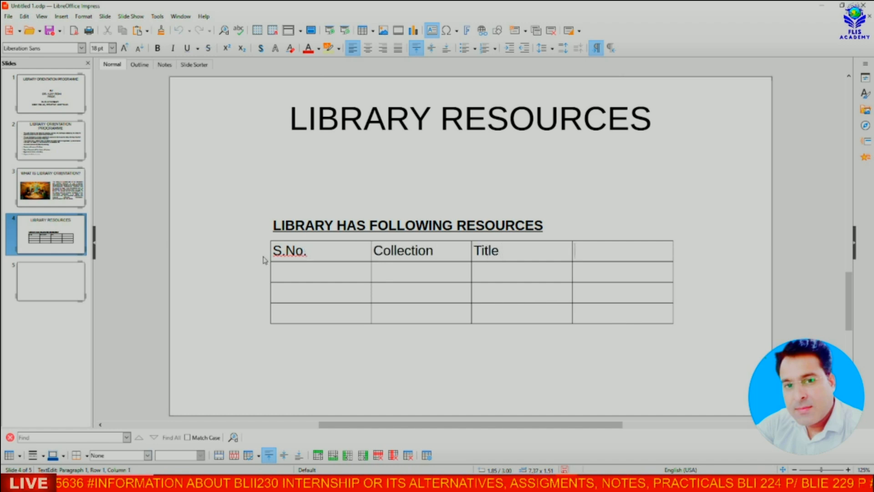
click(501, 253)
text(s)
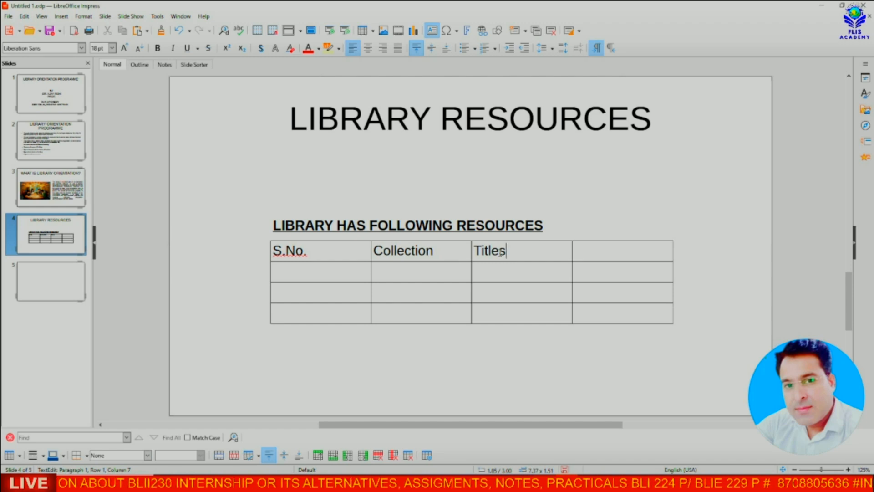
key(Tab)
text(Volumes)
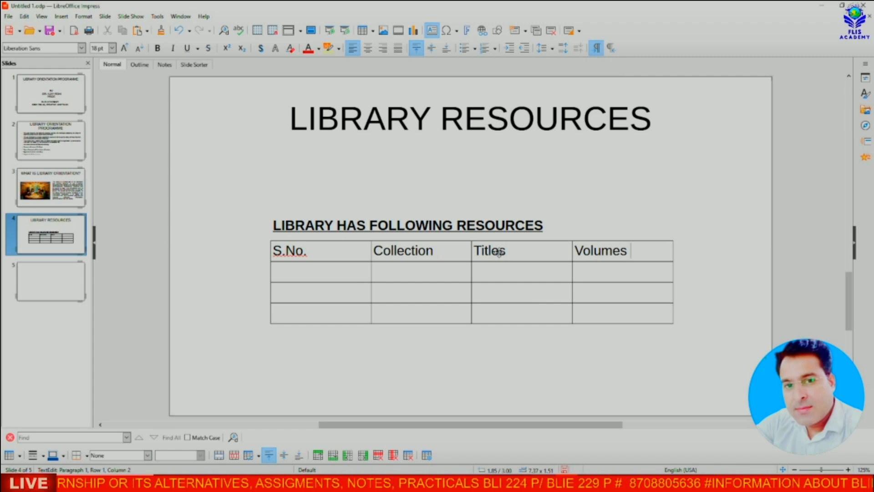
Step: Number the first three data rows 1, 2 and 3 in the S.No. column
click(305, 272)
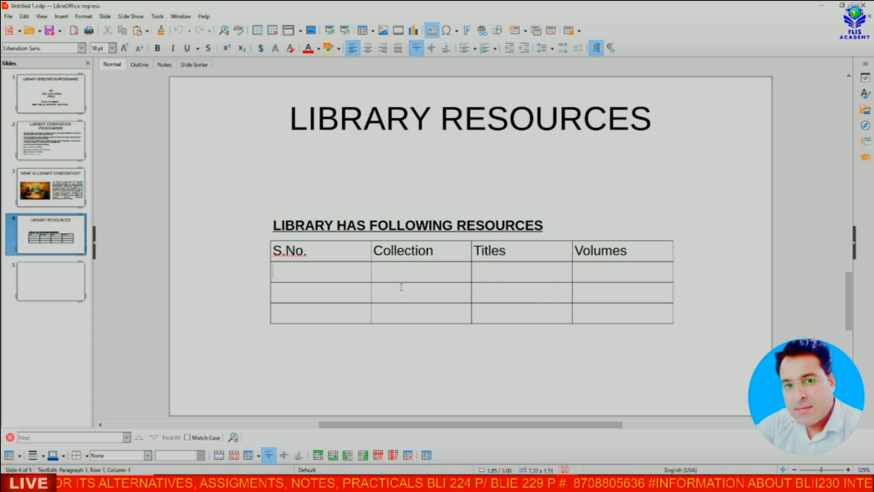
text(1)
key(Down)
text(2)
key(Down)
text(3)
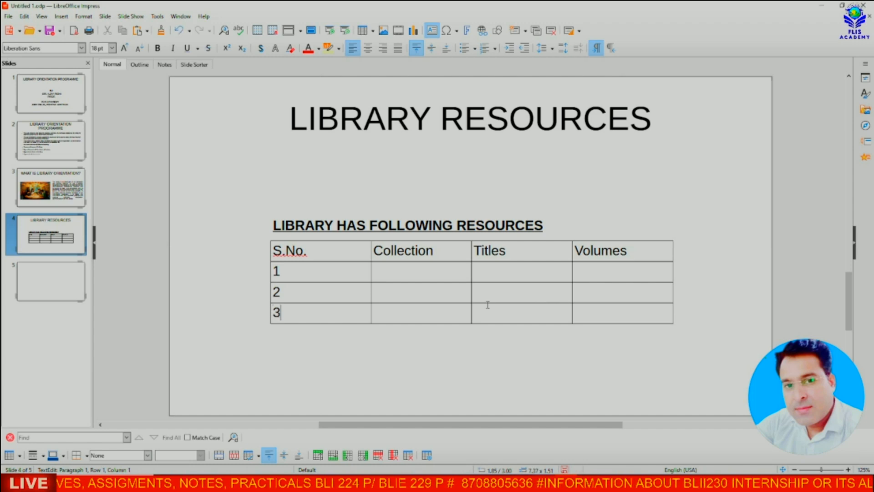
Step: Fill row 1 with Books, 3000 titles and 15000 volumes
click(412, 273)
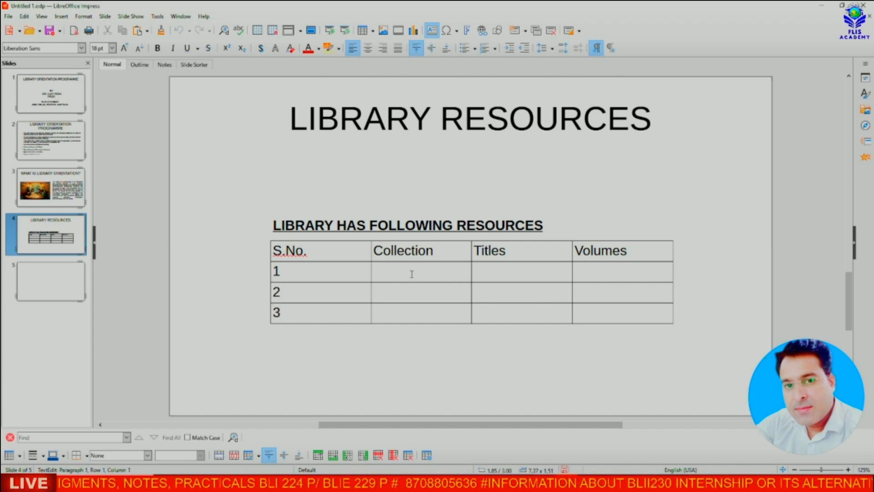
text(Books)
key(Tab)
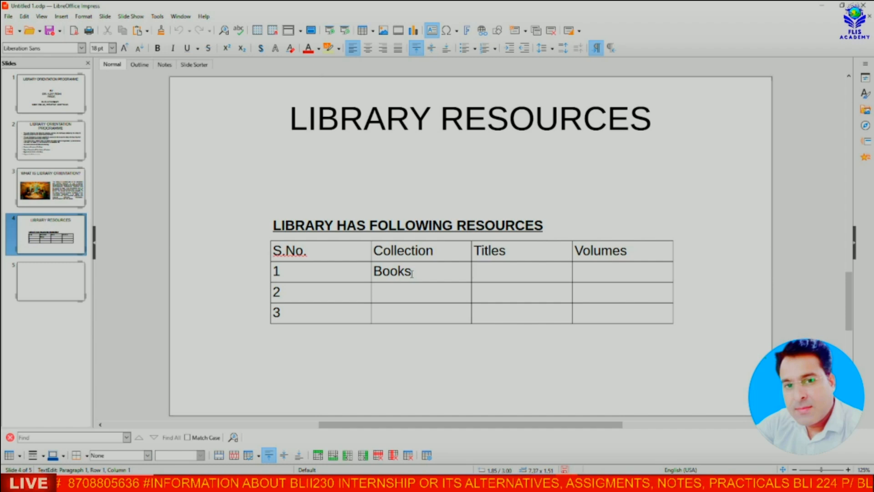
text(3000)
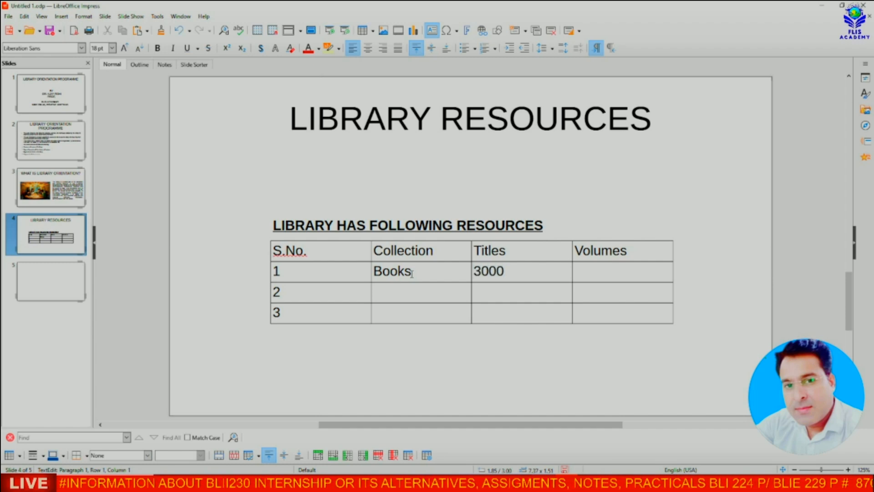
key(Tab)
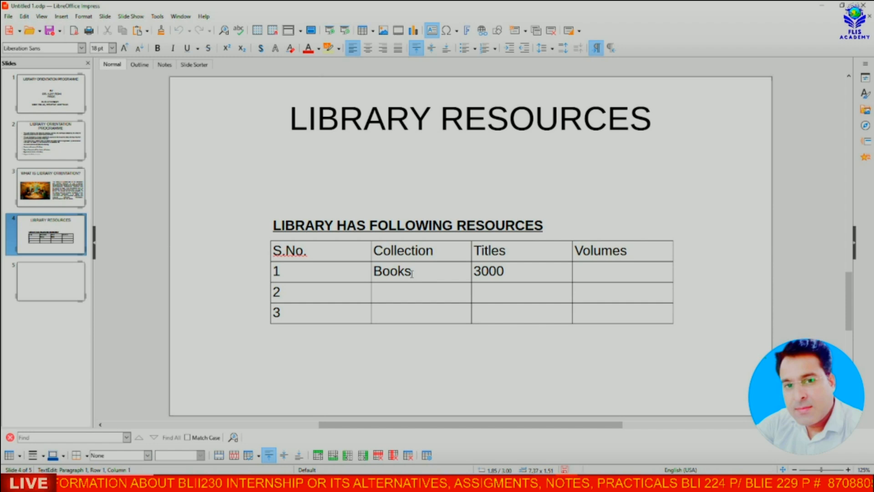
text(15000)
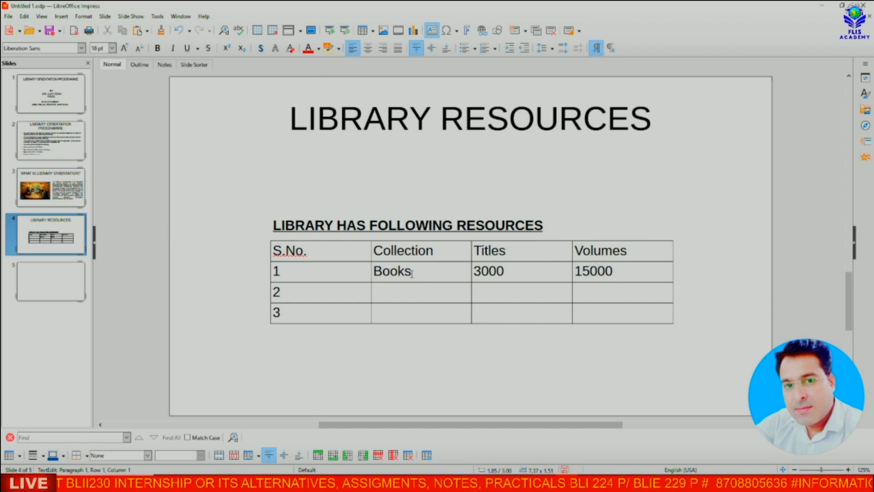
Step: Fill row 2 with Journals, 150 titles and 150 volumes
key(Tab)
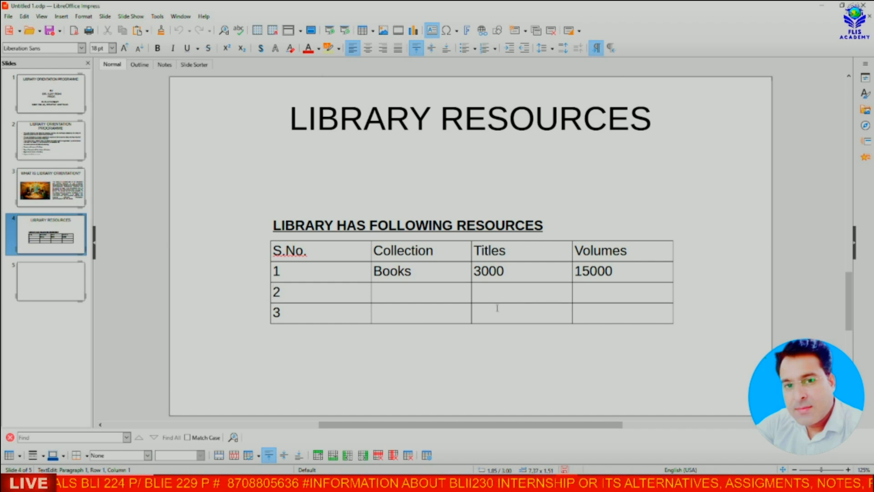
text(Journals)
key(Tab)
text(150)
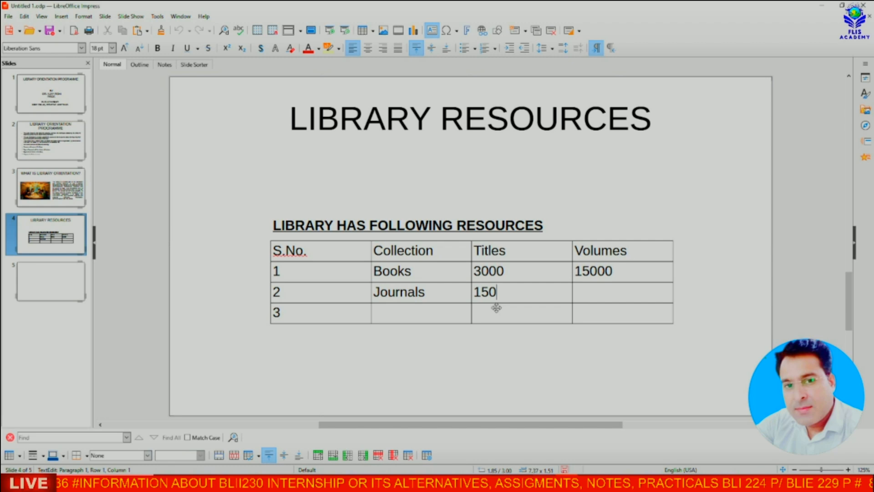
key(Tab)
text(150)
Step: Fill row 3 with Magazines, 15 titles and 15 volumes
key(Tab)
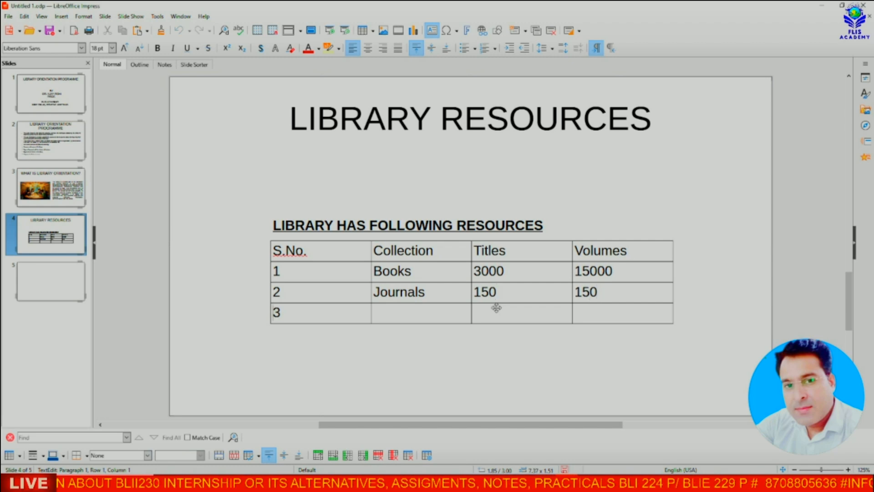
text(3)
key(Tab)
text(Magazines)
key(Tab)
text(15)
key(Tab)
text(15)
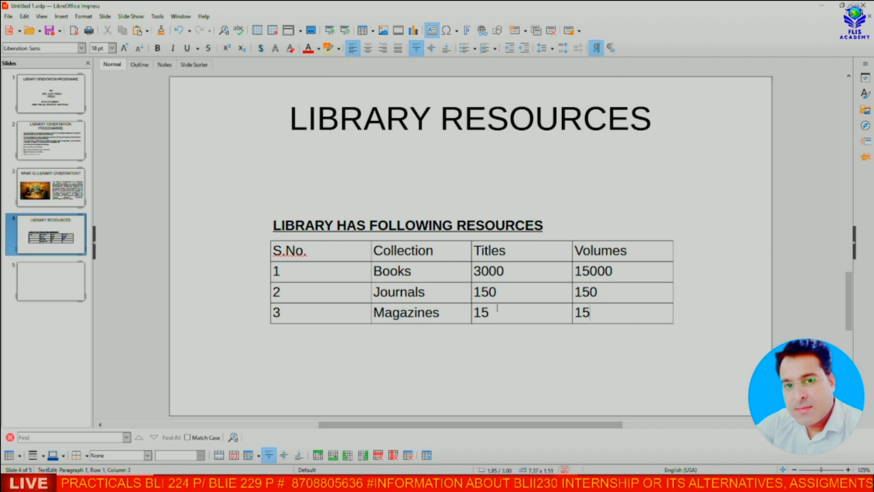
Step: Add row 4 with Newspapers, 5 titles and 5 volumes, then go to slide 5
key(Tab)
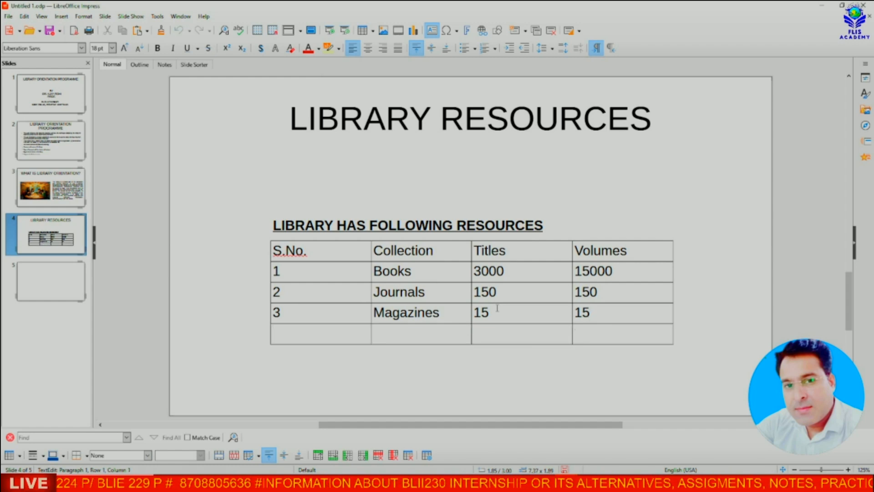
text(4)
key(Tab)
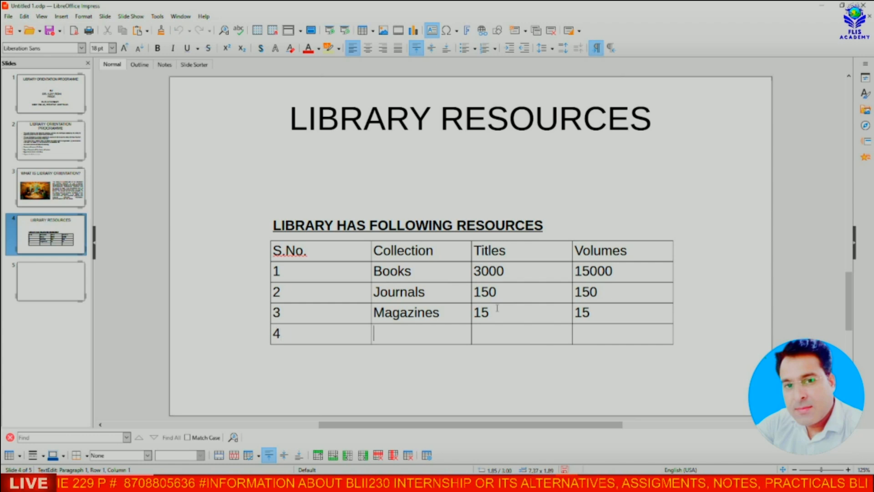
text(Newspapers)
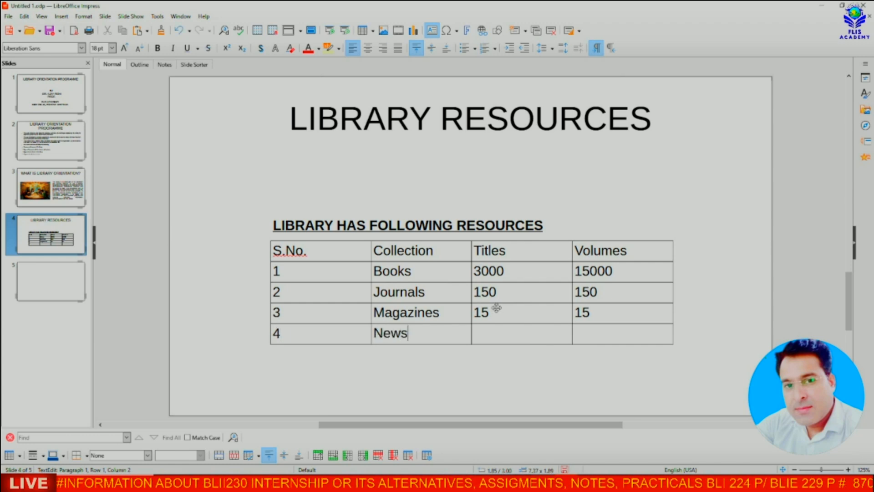
key(Tab)
text(5)
key(Tab)
text(5)
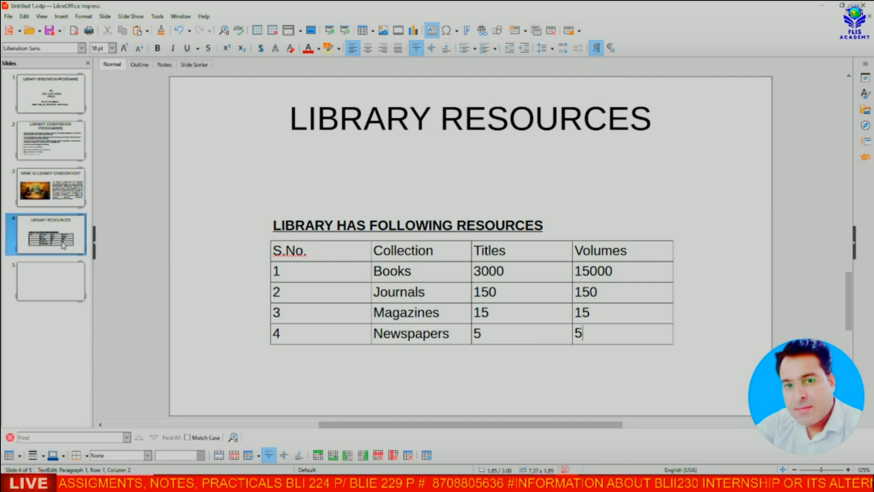
click(58, 286)
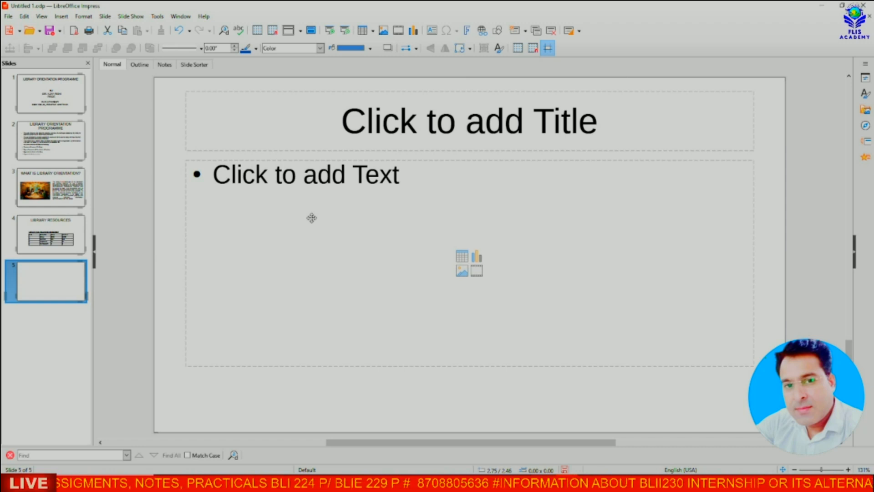
Step: Delete the title and text placeholders from slide 5
click(345, 92)
key(Delete)
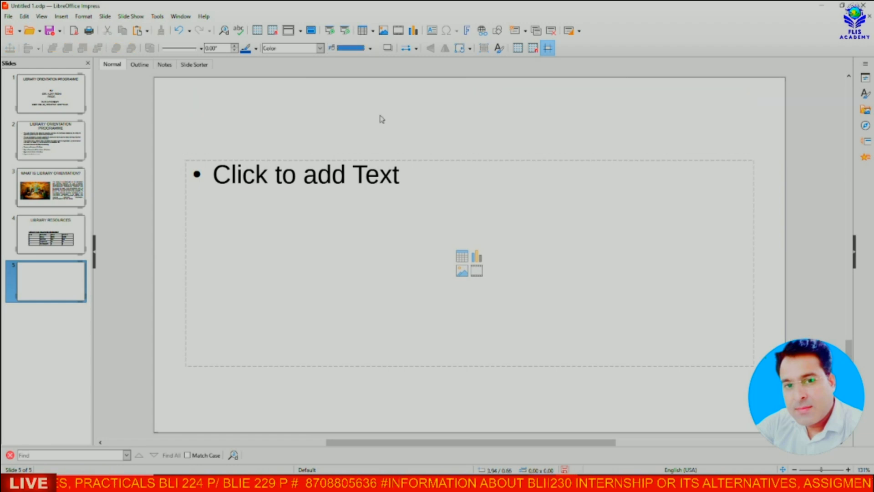
click(366, 162)
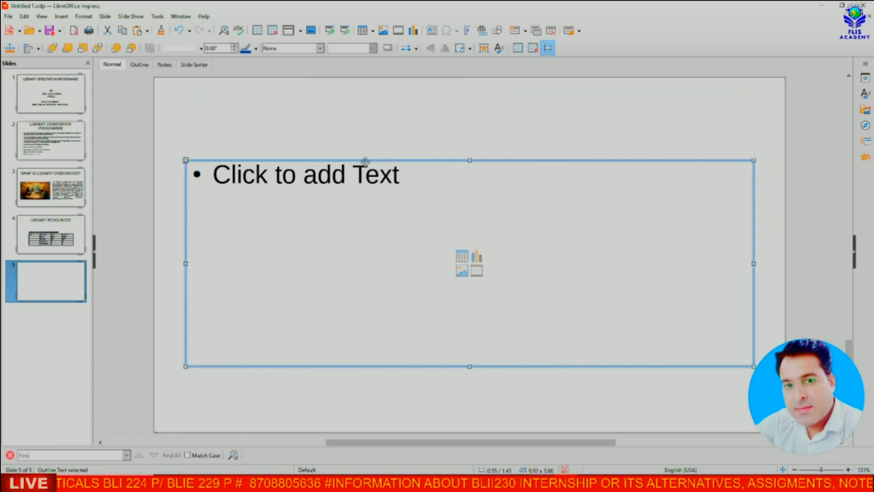
key(Delete)
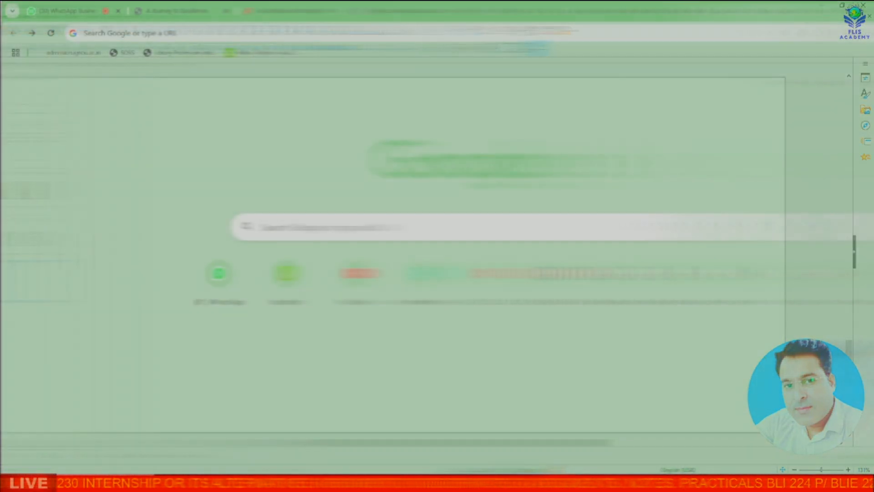
Step: Search Google Images for 'libreoffice'
click(308, 229)
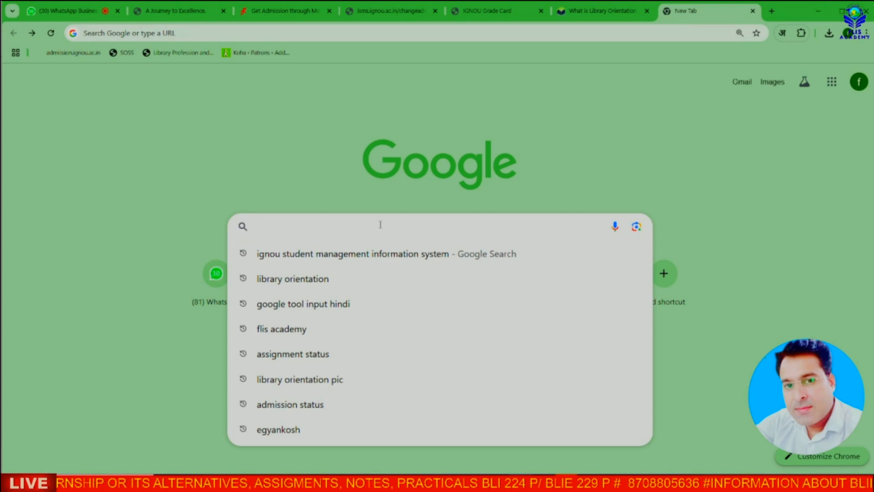
text(libreoffice)
key(Return)
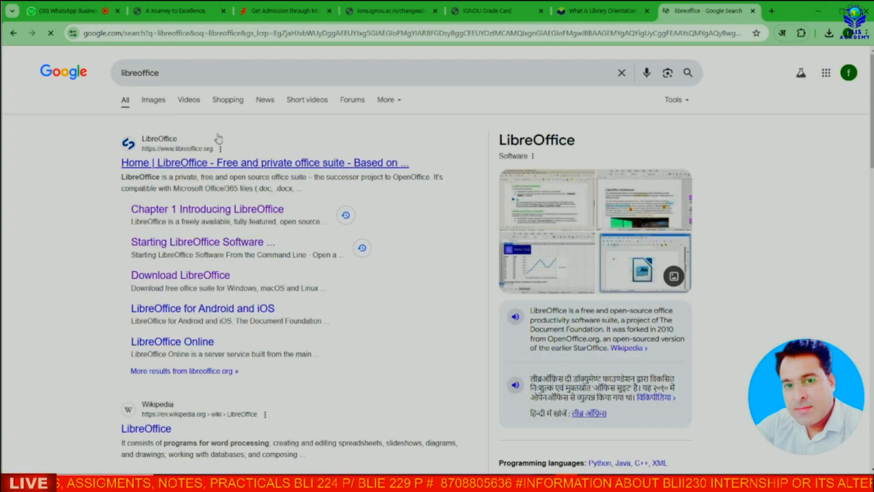
click(153, 100)
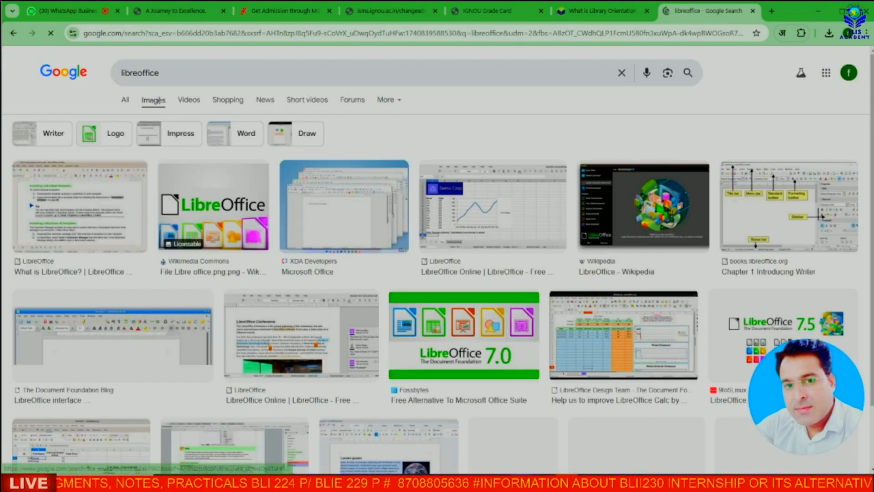
scroll(388, 224, down, 5)
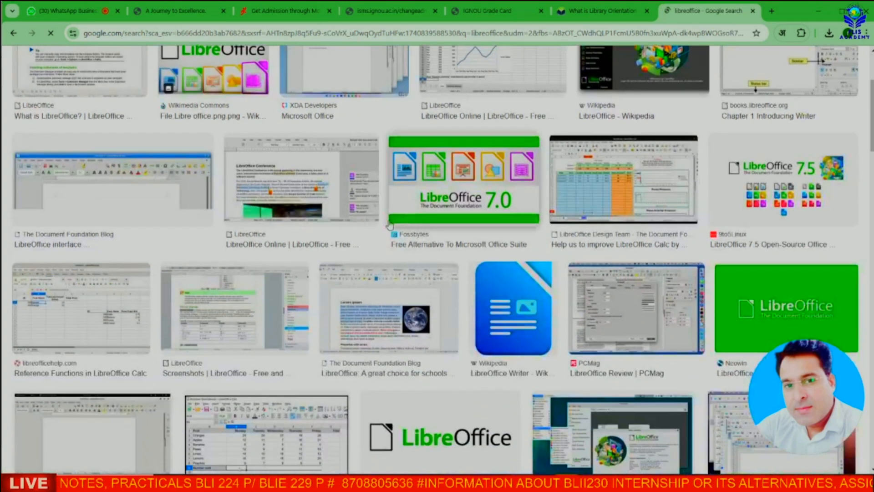
scroll(378, 232, down, 6)
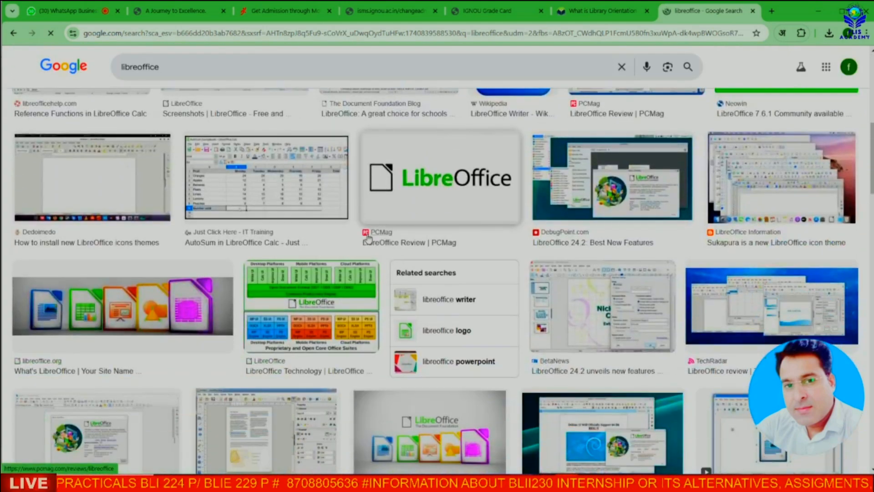
scroll(368, 240, down, 1)
scroll(368, 240, up, 10)
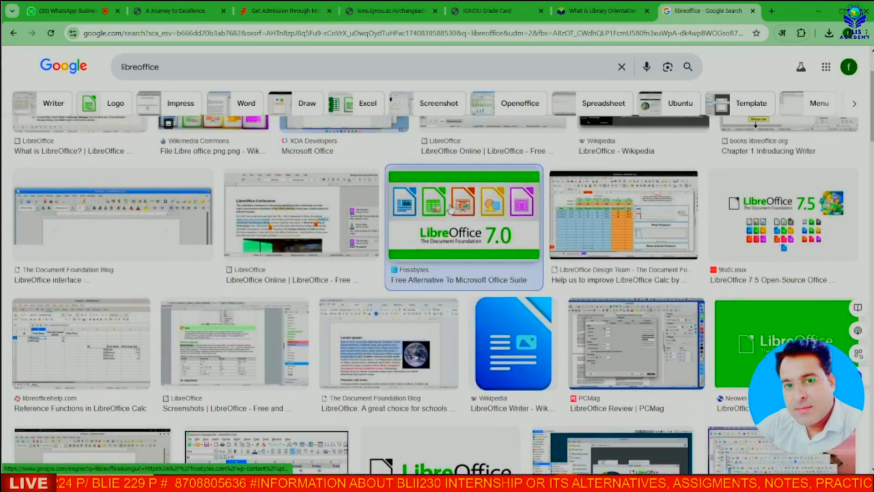
Step: Copy the green LibreOffice 7.0 logo image and return to Impress
click(393, 229)
right_click(718, 209)
click(746, 371)
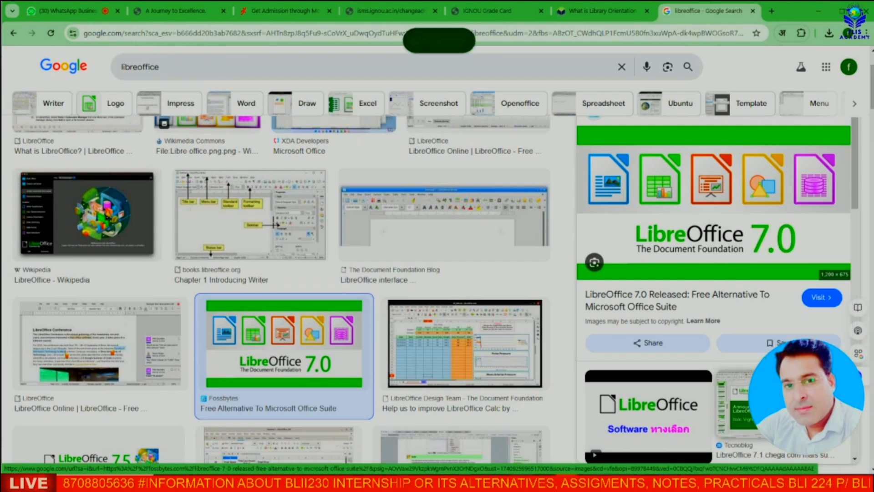
key(alt+Tab)
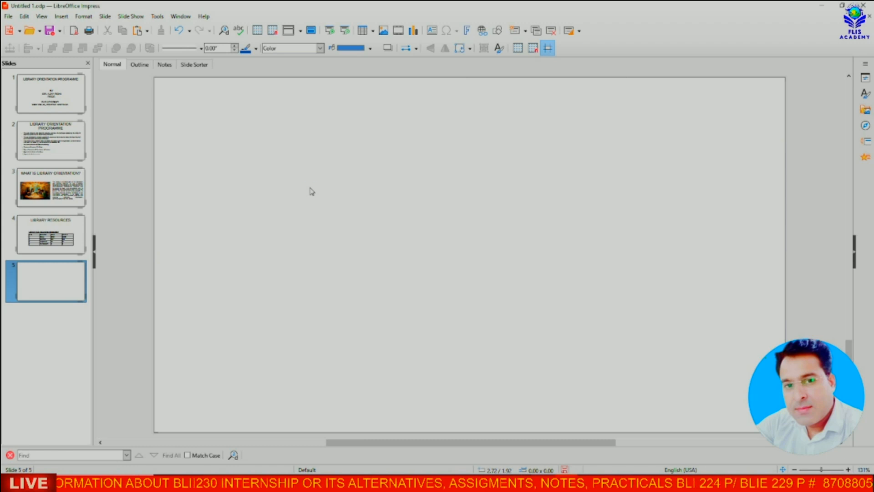
Step: Paste the LibreOffice 7.0 logo onto slide 5 and enlarge it to fill the slide
key(ctrl+v)
drag(159, 81, 161, 83)
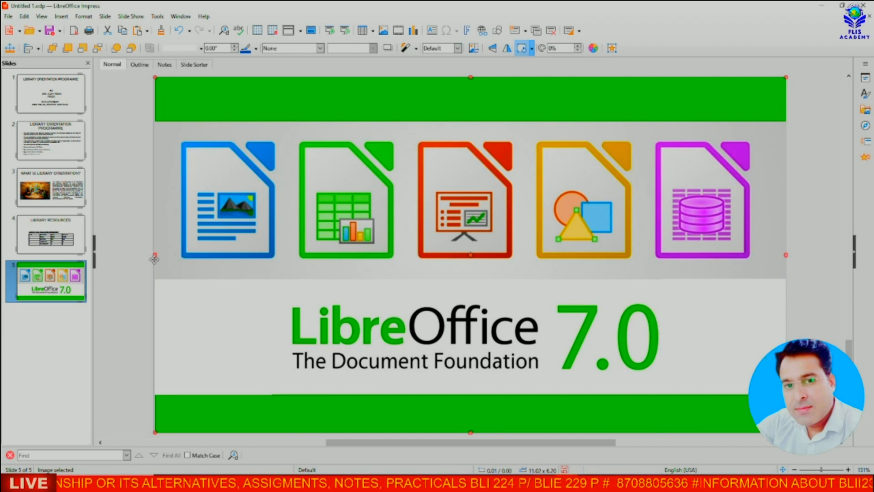
click(303, 241)
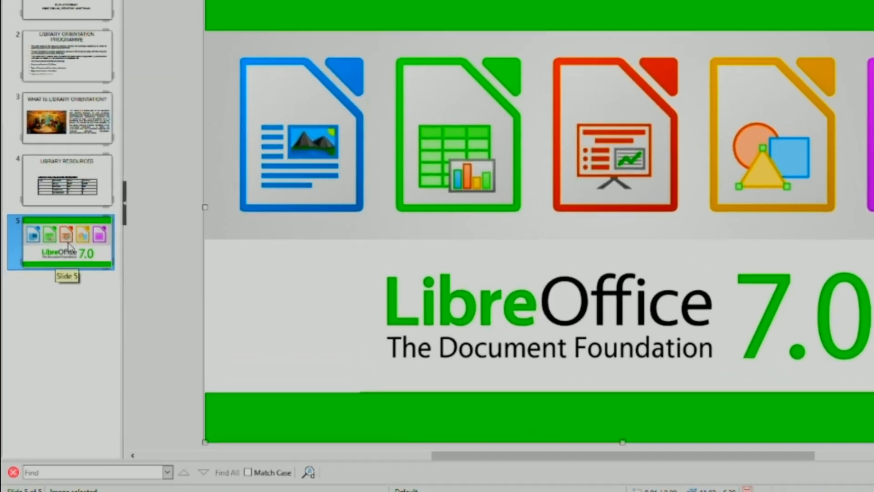
right_click(52, 284)
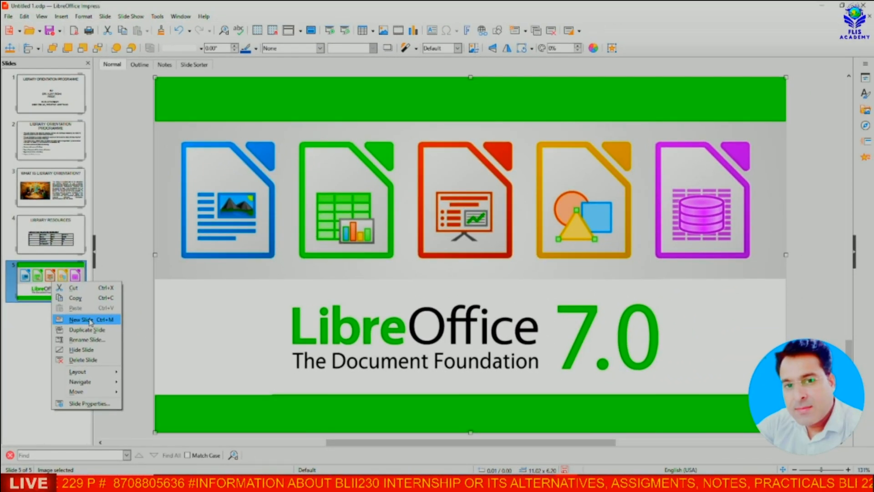
Step: Insert a new slide 6 and delete its title and text placeholders
click(90, 320)
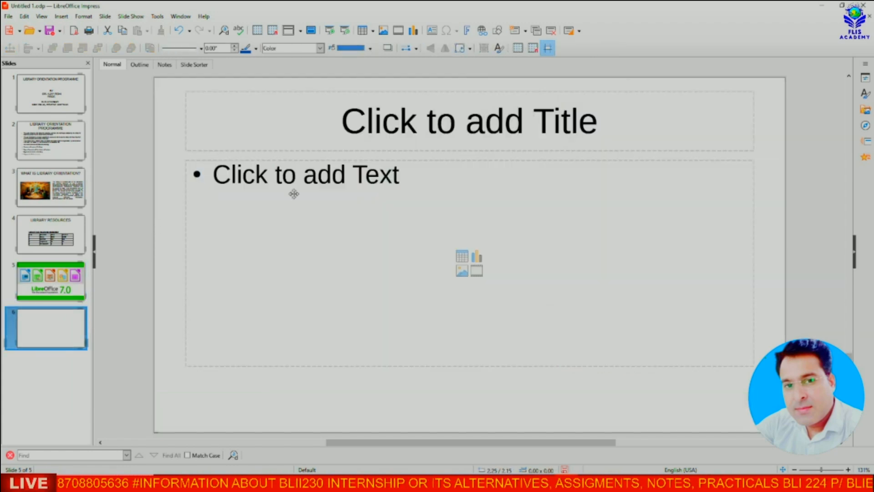
click(338, 92)
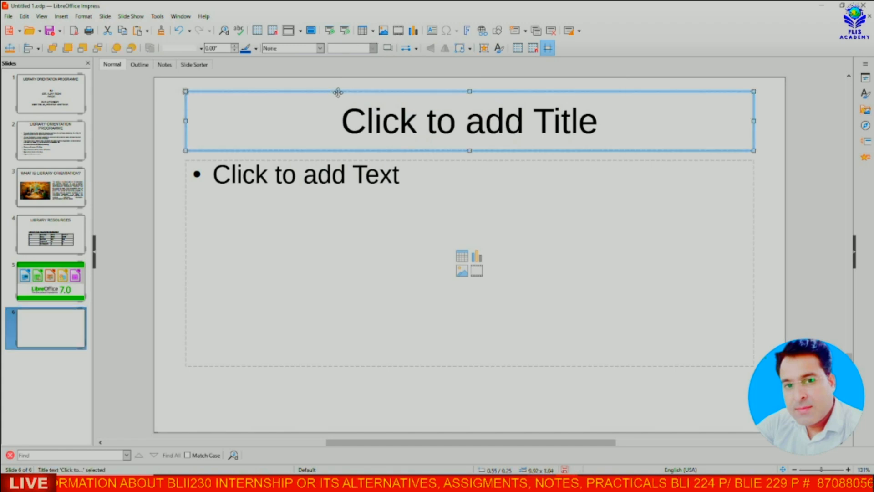
key(Delete)
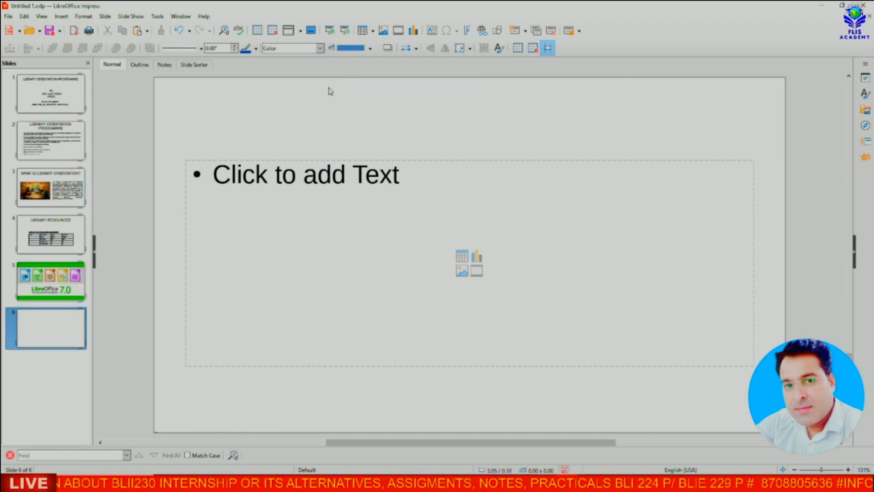
click(313, 160)
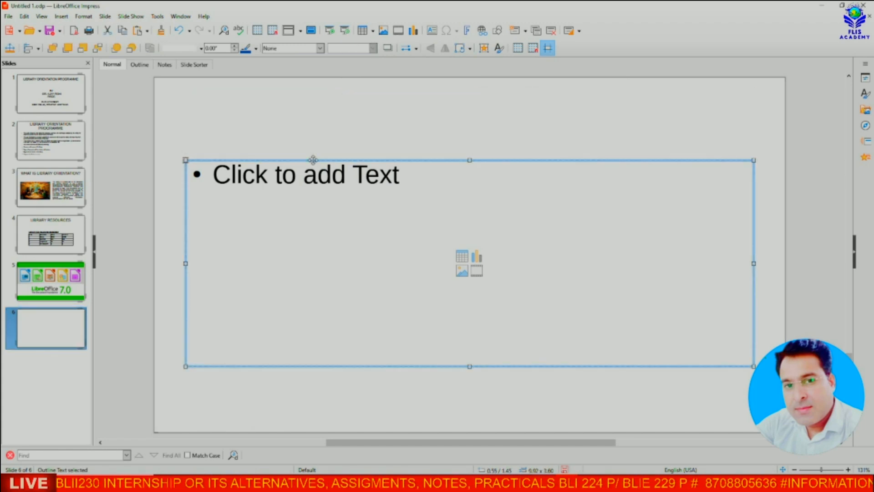
key(Delete)
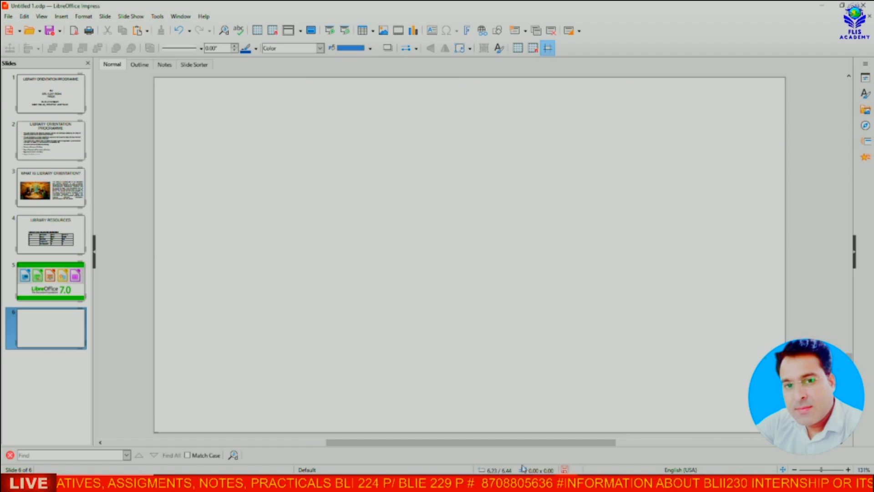
click(514, 483)
Step: Replace the image search with 'thank you images' and browse the results
click(169, 73)
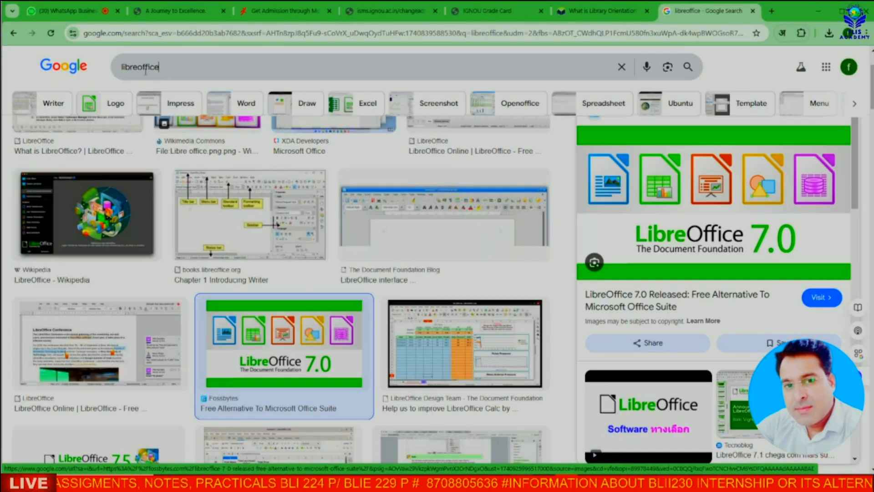
double_click(120, 66)
text(thank you im)
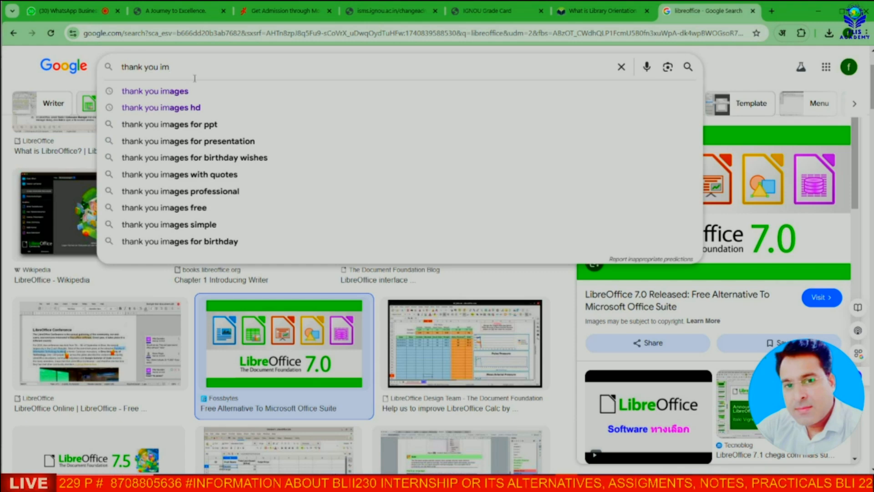
text(ages)
key(Return)
scroll(399, 288, down, 3)
scroll(399, 289, down, 7)
scroll(381, 283, down, 1)
scroll(337, 261, up, 6)
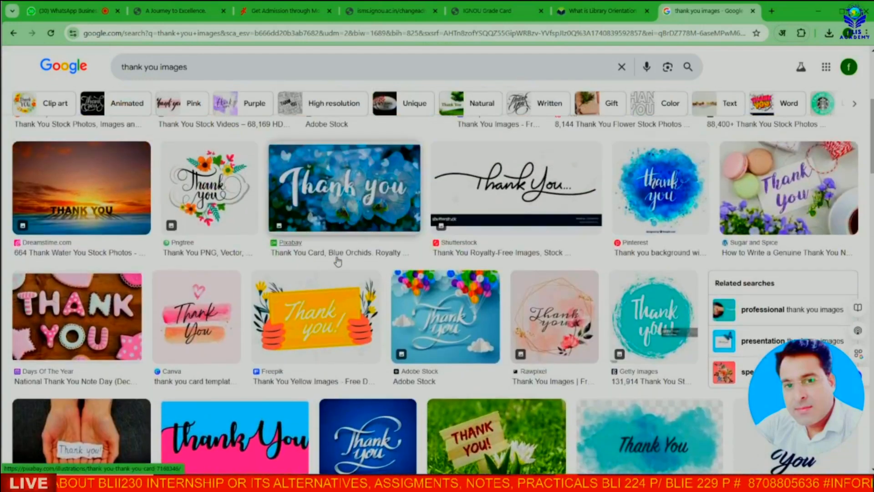
scroll(257, 134, down, 7)
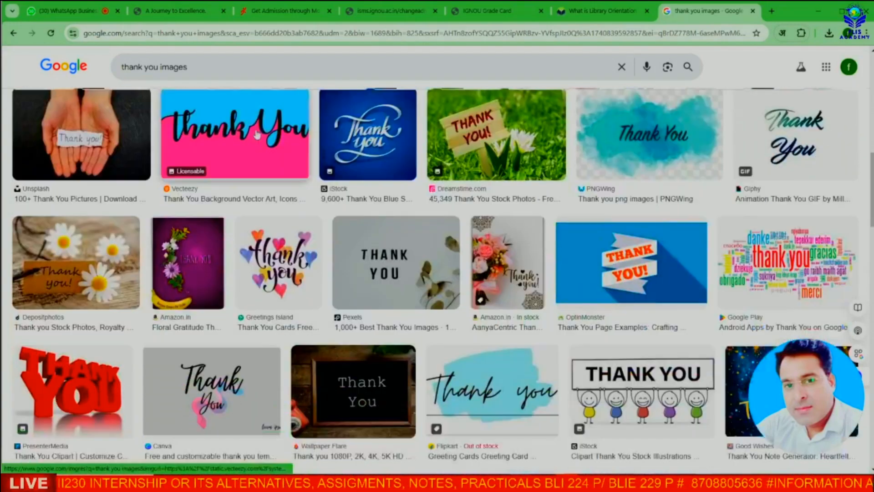
scroll(257, 134, down, 3)
scroll(412, 288, down, 2)
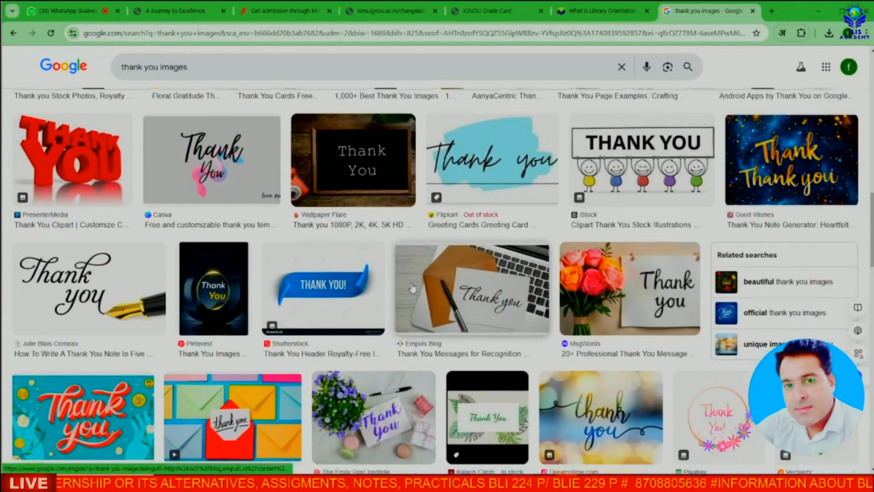
Step: Copy the blue THANK YOU! ribbon image and return to Impress
click(325, 263)
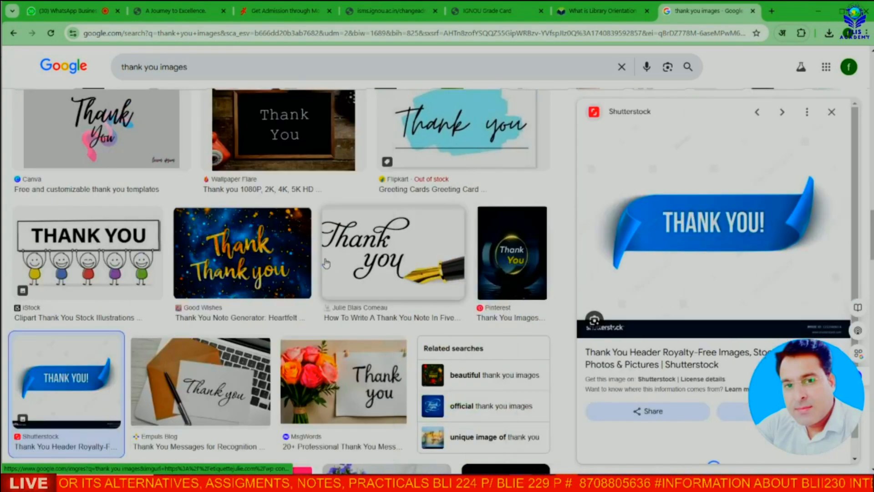
right_click(709, 206)
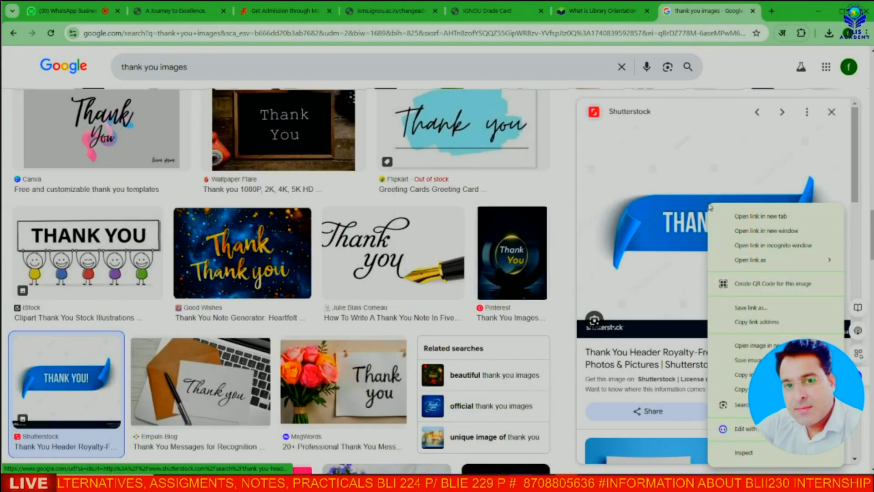
click(723, 374)
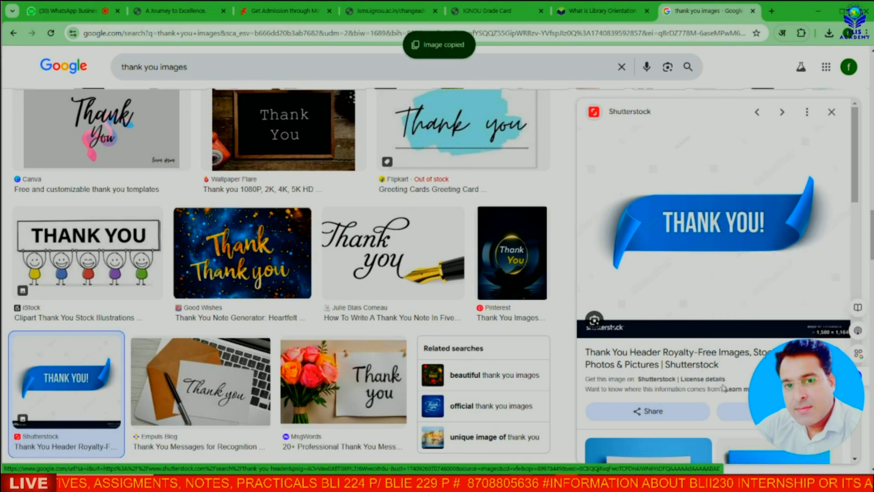
key(alt+Tab)
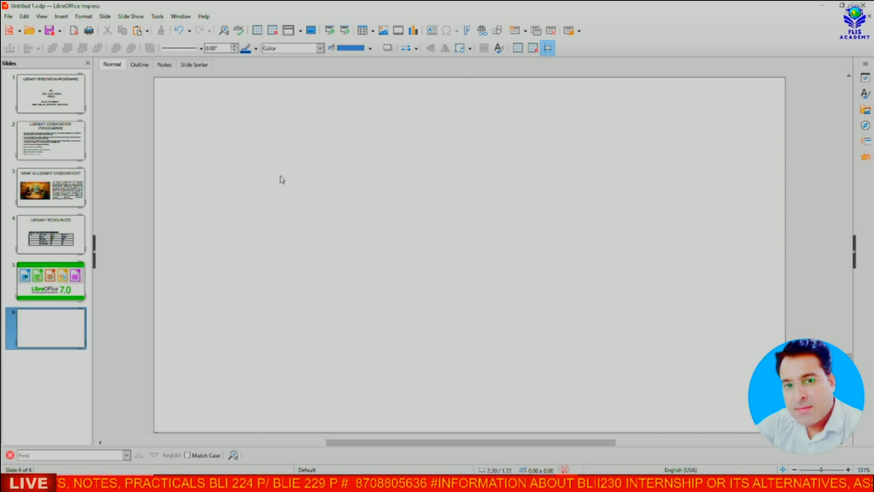
Step: Paste the THANK YOU! ribbon onto slide 6 and stretch it left and right across the slide
key(ctrl+v)
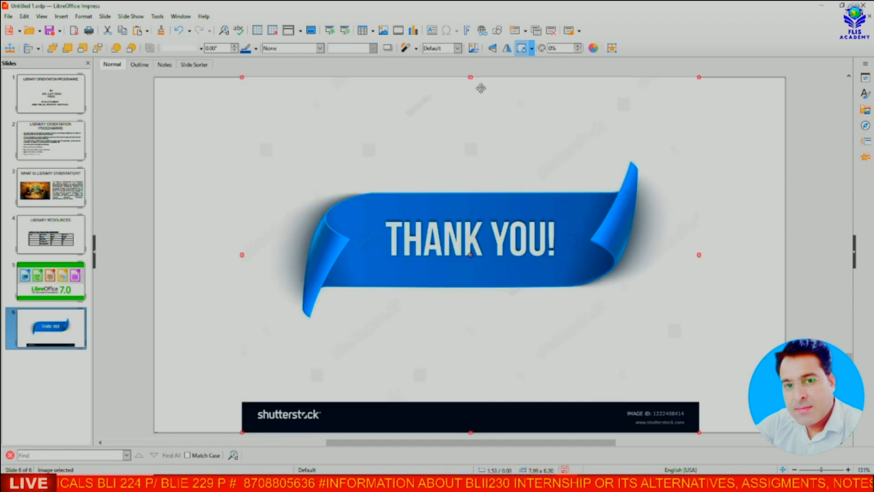
drag(248, 254, 201, 258)
click(295, 248)
click(199, 277)
click(269, 249)
drag(242, 257, 153, 270)
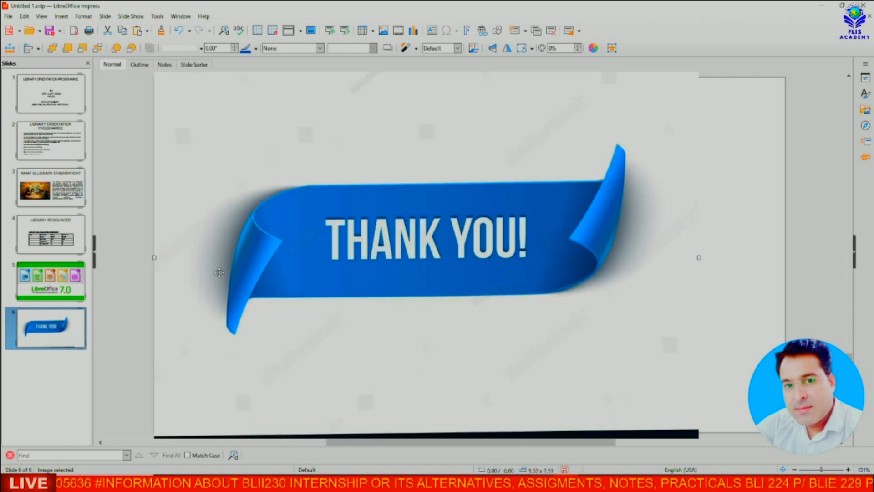
click(693, 258)
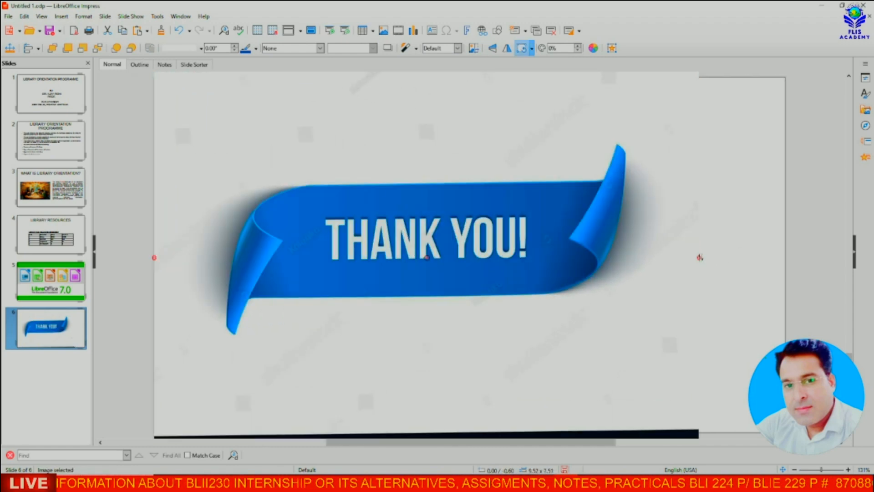
click(697, 260)
drag(698, 258, 785, 258)
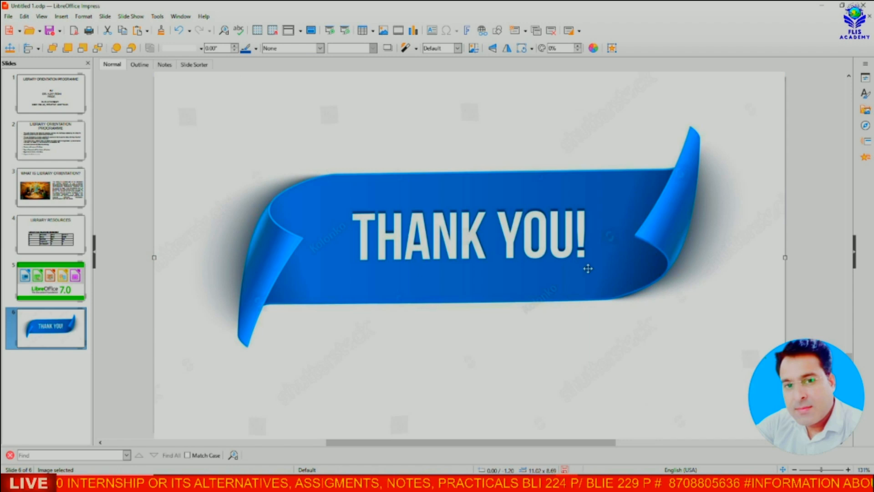